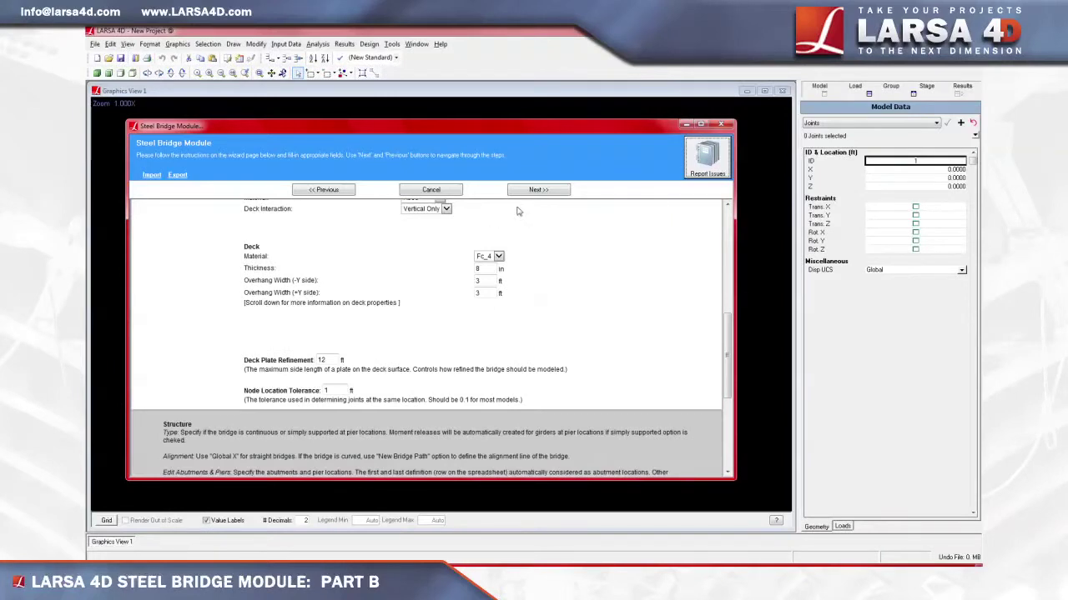
Continue to the Bridge Loading Table and set the vehicular longitudinal increment to 10 ft and transverse increment to 6 ft
click(536, 190)
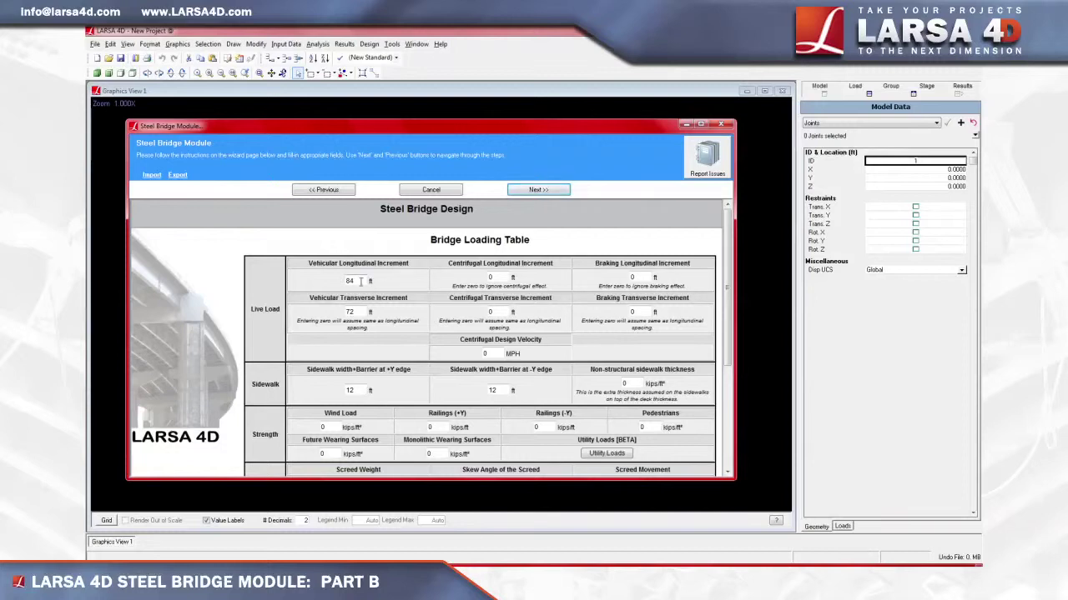
click(359, 281)
key(BackSpace)
key(BackSpace)
text(10)
click(368, 312)
key(BackSpace)
key(BackSpace)
text(6)
Set the sidewalk width plus barrier to 1 ft at both the +Y and -Y edges
click(365, 390)
key(BackSpace)
click(505, 390)
key(BackSpace)
Set the strength wind load to .02 kips/ft² and the +Y and -Y railing loads to .382 kips/ft
click(338, 426)
key(BackSpace)
text(.02)
click(444, 425)
key(BackSpace)
text(382)
double_click(543, 428)
text(.382)
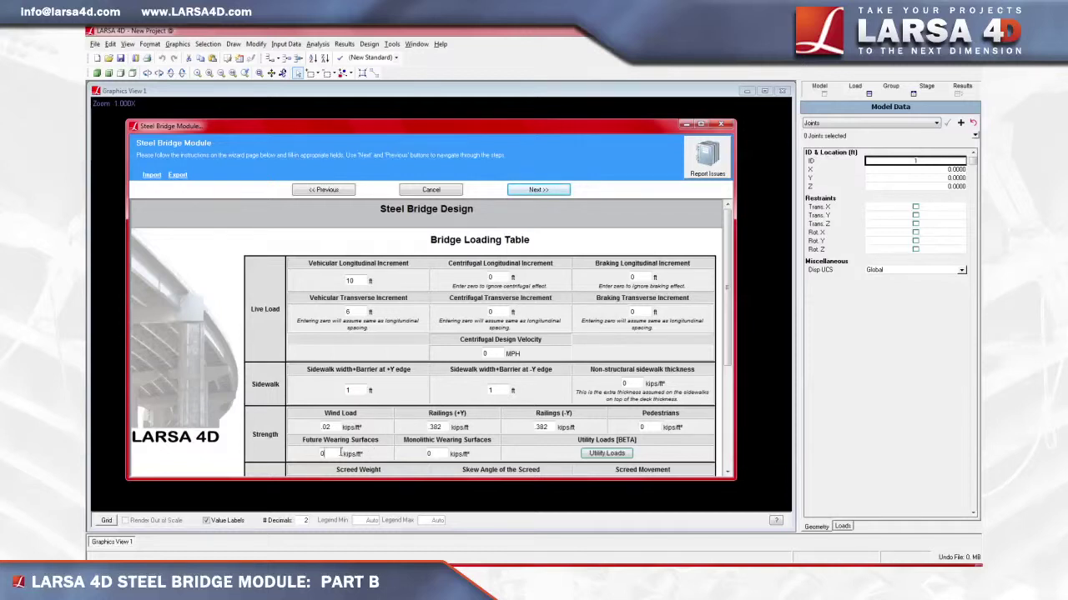
Set the future wearing surface load to .03 kips/ft² and the monolithic wearing surface load to .015 kips/ft²
text(.03)
click(432, 453)
key(BackSpace)
text(.015)
Set the wind load in the Construction section to .02 kips/ft²
drag(726, 364, 727, 450)
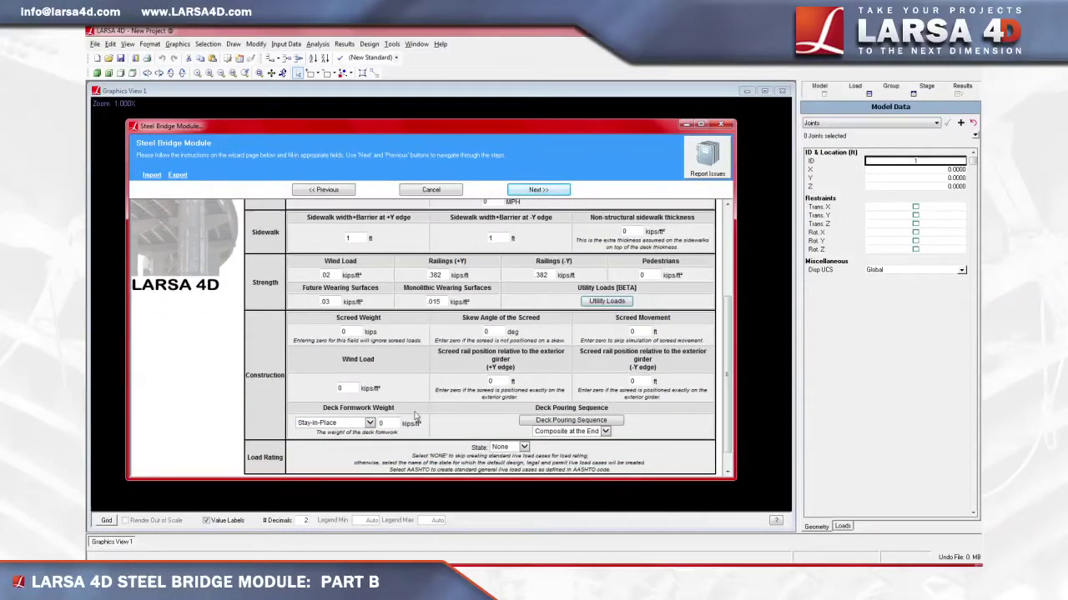
double_click(349, 387)
key(BackSpace)
text(.02)
Set the Stay-in-Place deck formwork weight to .02 kips/ft² and keep the deck pouring sequence on Composite at the End
click(386, 423)
text(02)
click(370, 422)
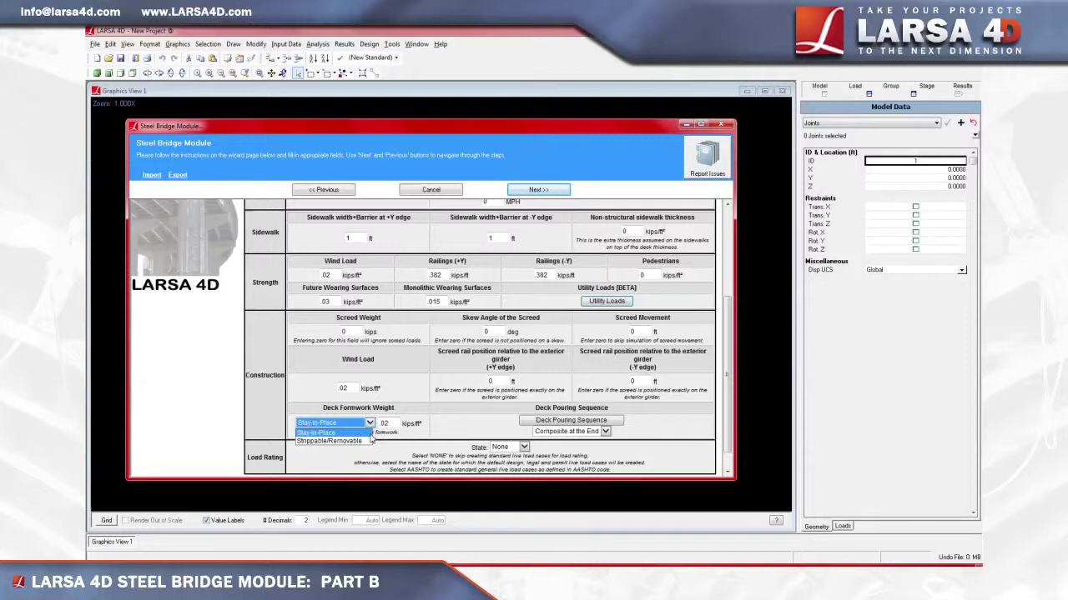
click(405, 423)
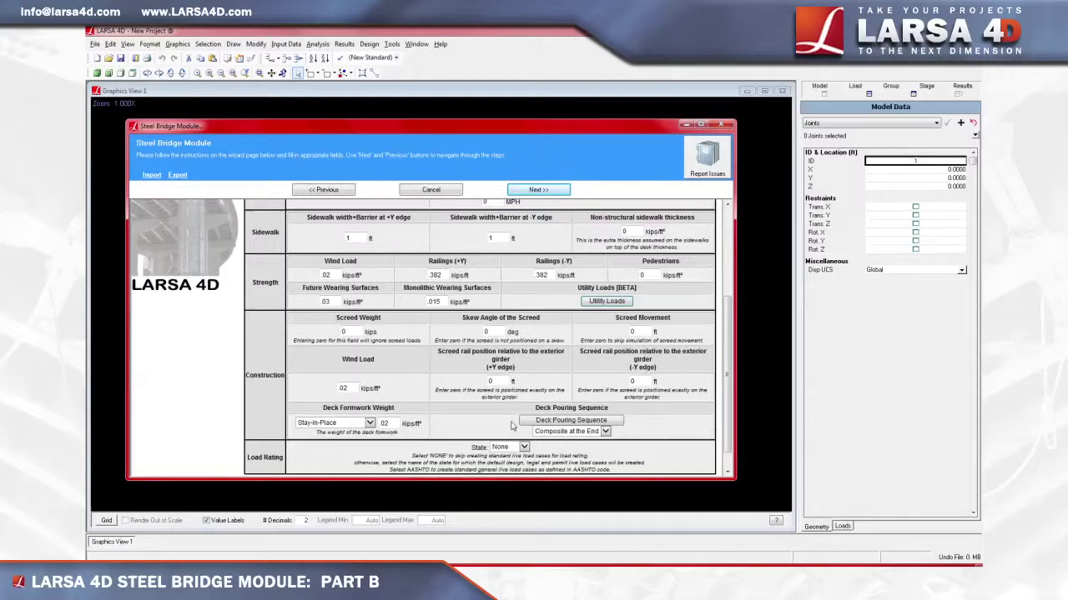
click(607, 432)
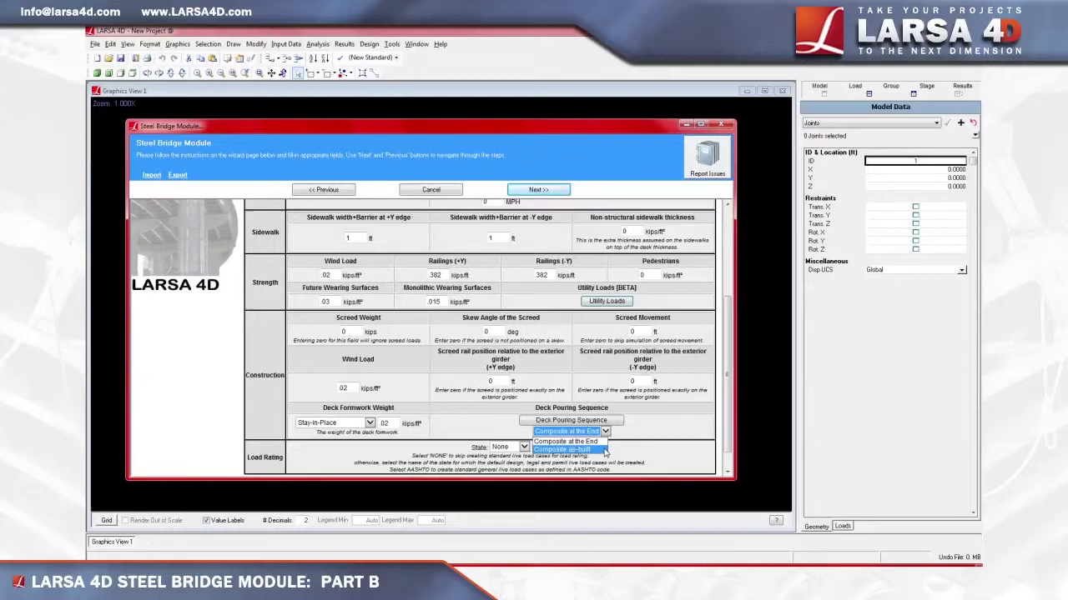
click(633, 429)
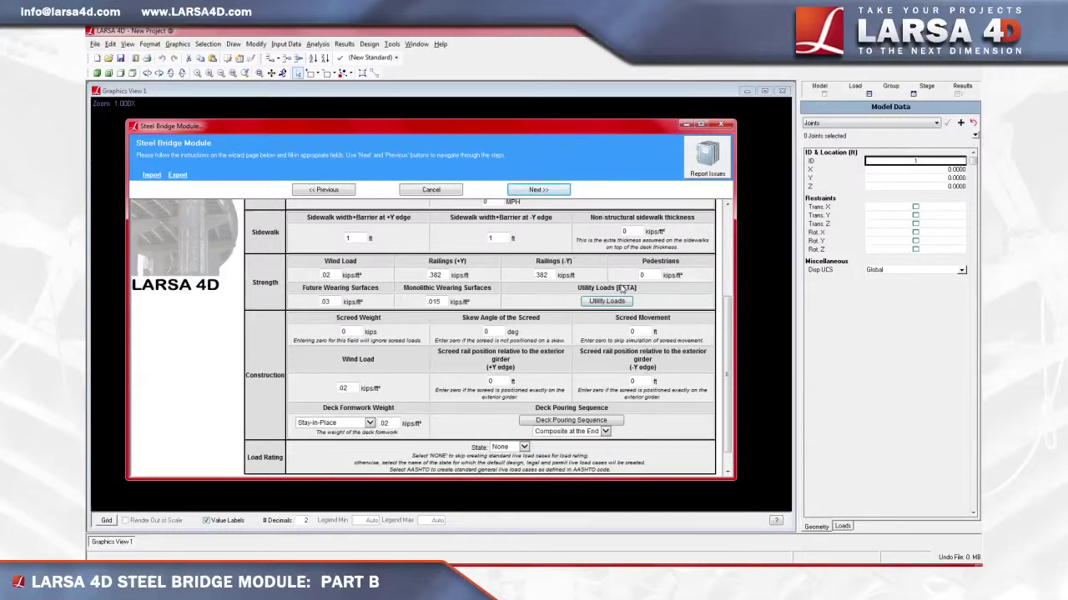
Start the wizard's model investigation and save the project as Steel Bridge Example in LARSA 4D ASCII format
click(562, 192)
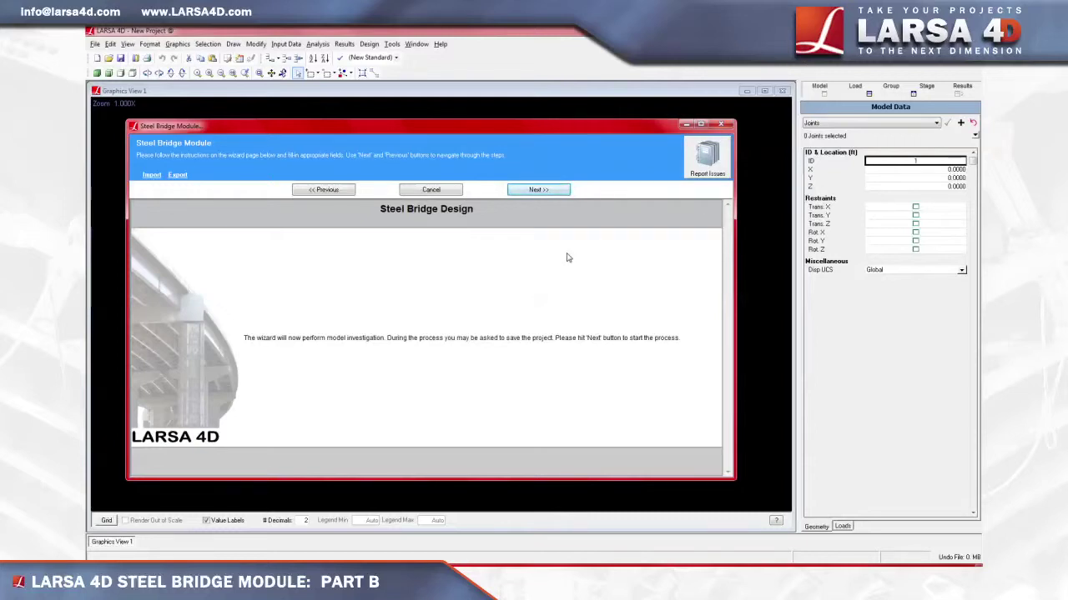
click(558, 192)
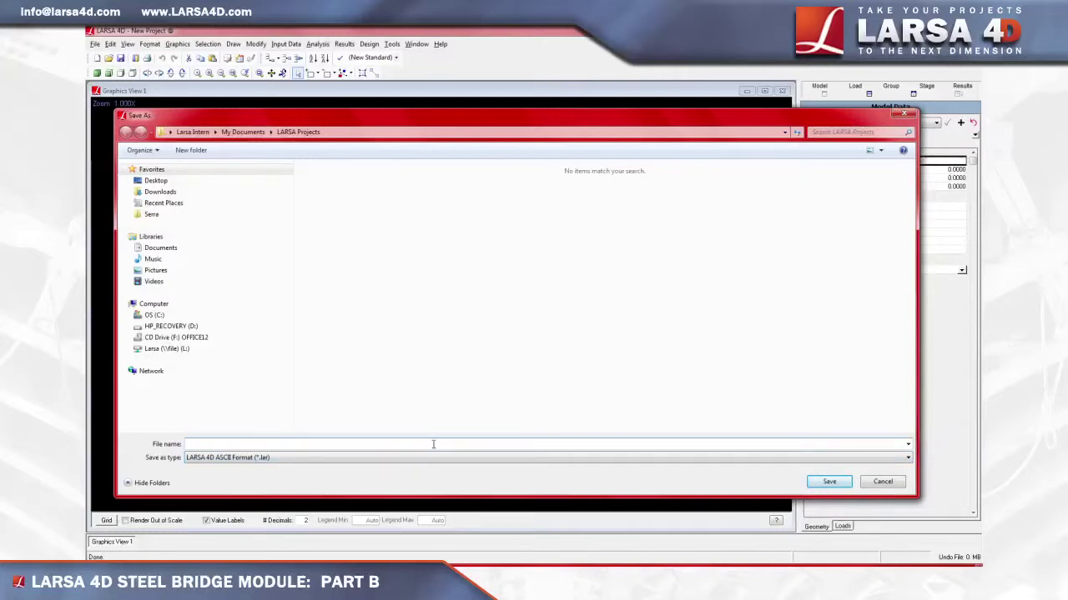
text(Steel )
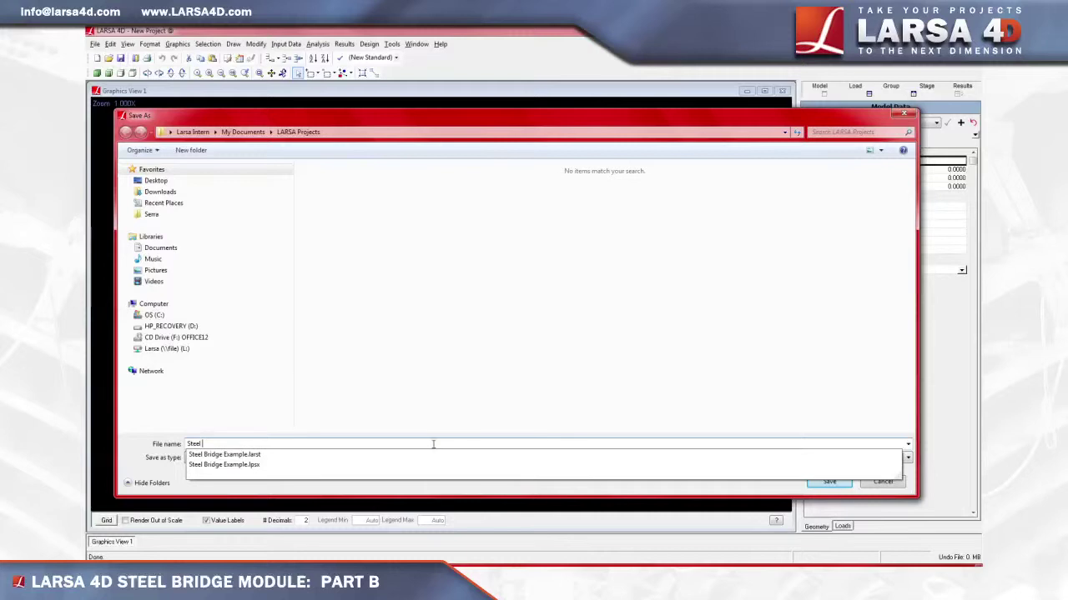
text(Bridge Example)
click(432, 434)
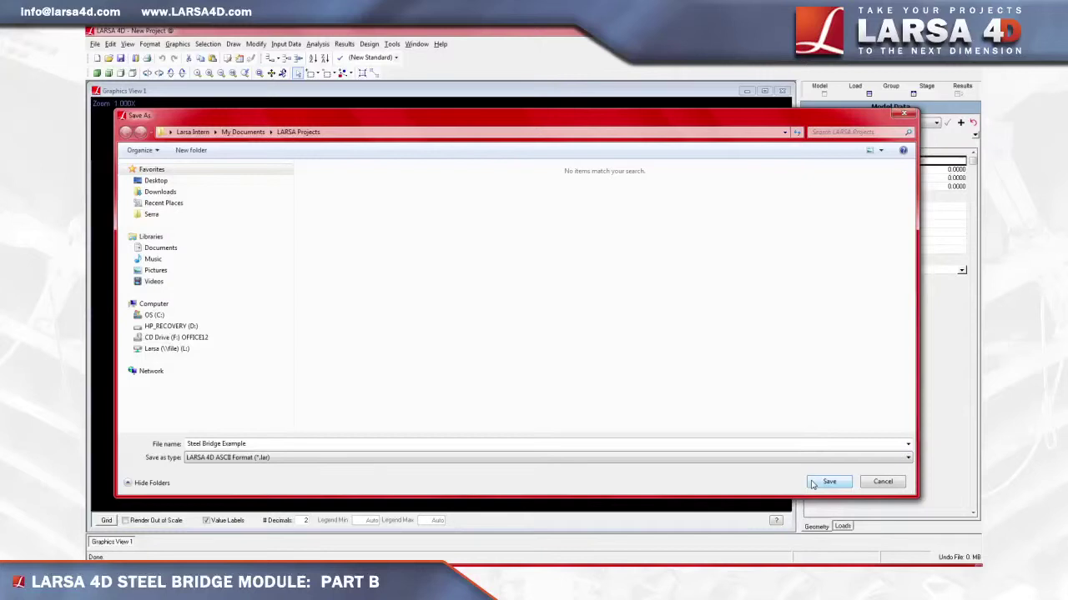
click(814, 484)
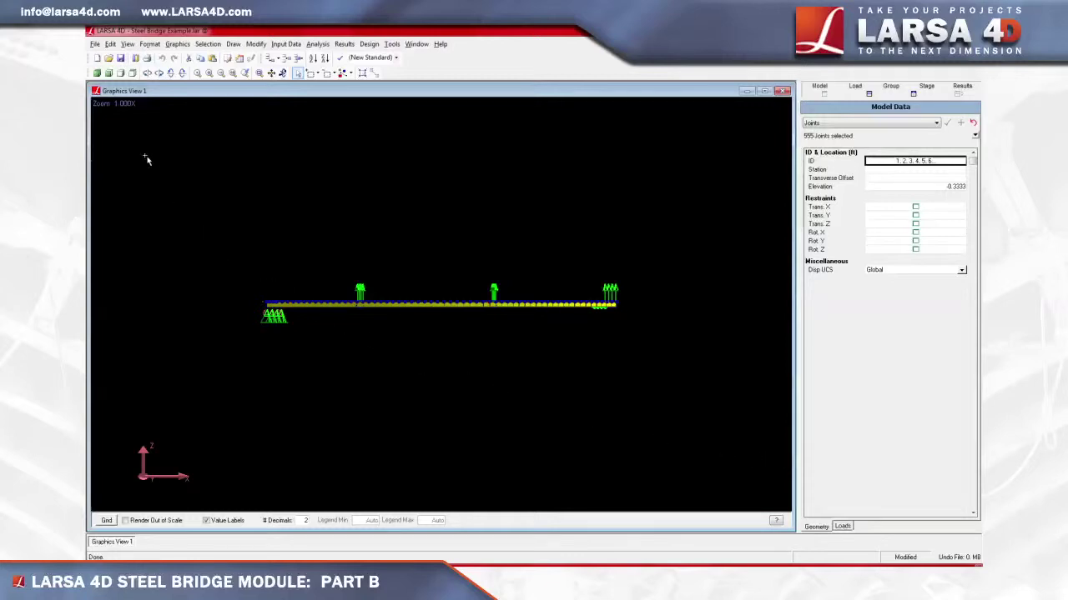
View the generated bridge enlarged in 3D and look through its load cases, construction stages and analysis results
click(97, 73)
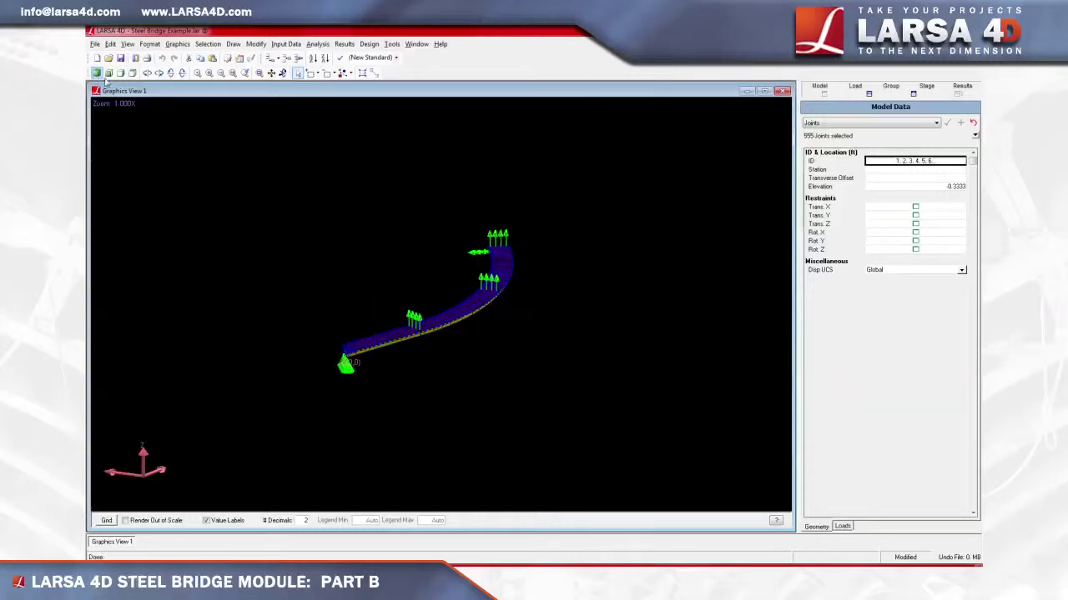
click(210, 75)
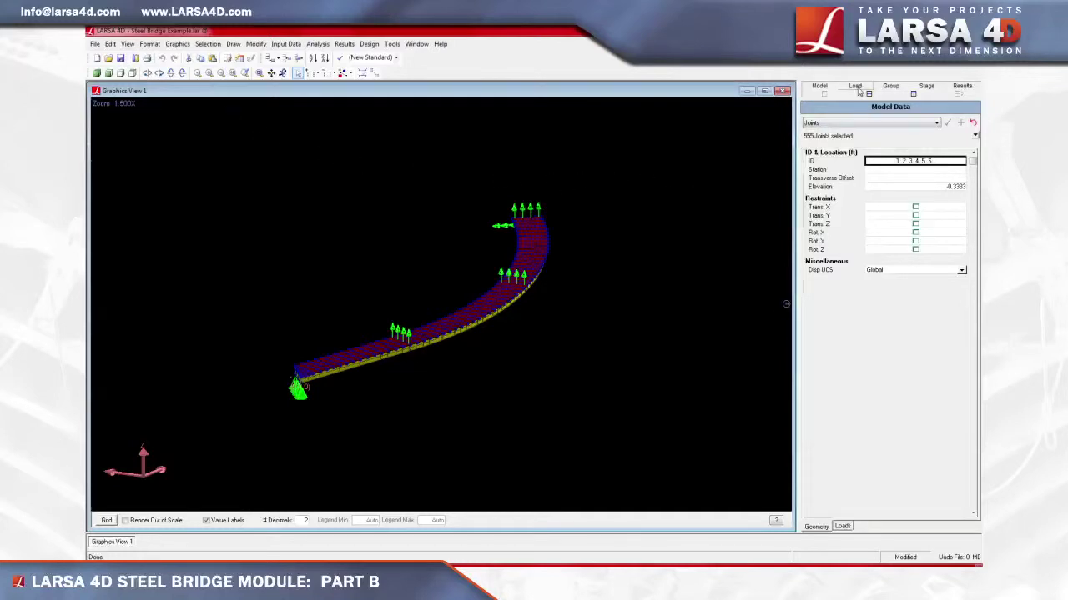
click(887, 87)
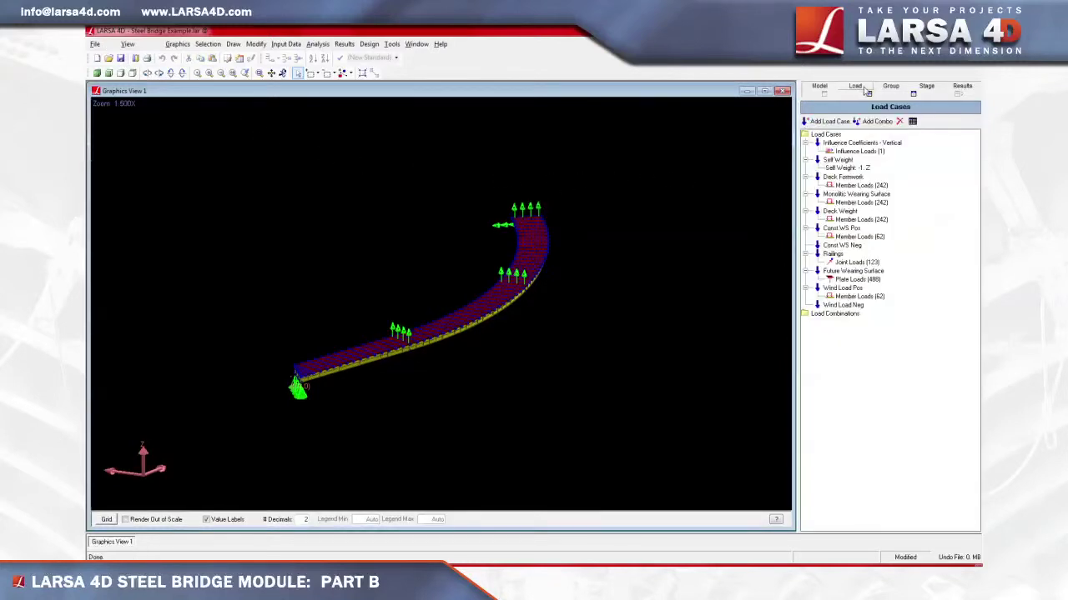
click(924, 89)
click(961, 88)
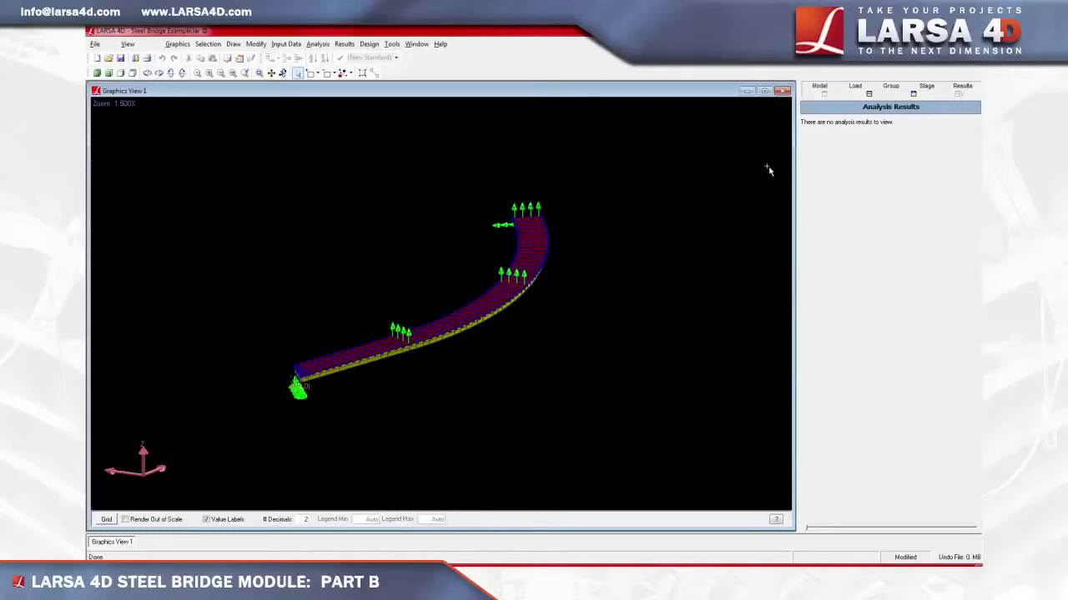
click(375, 73)
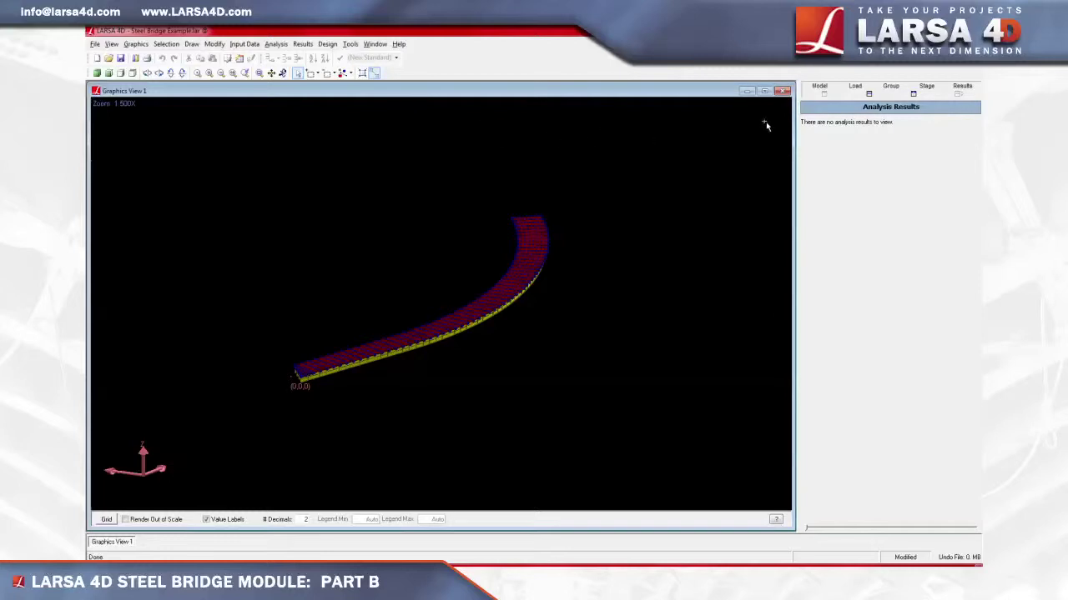
click(889, 88)
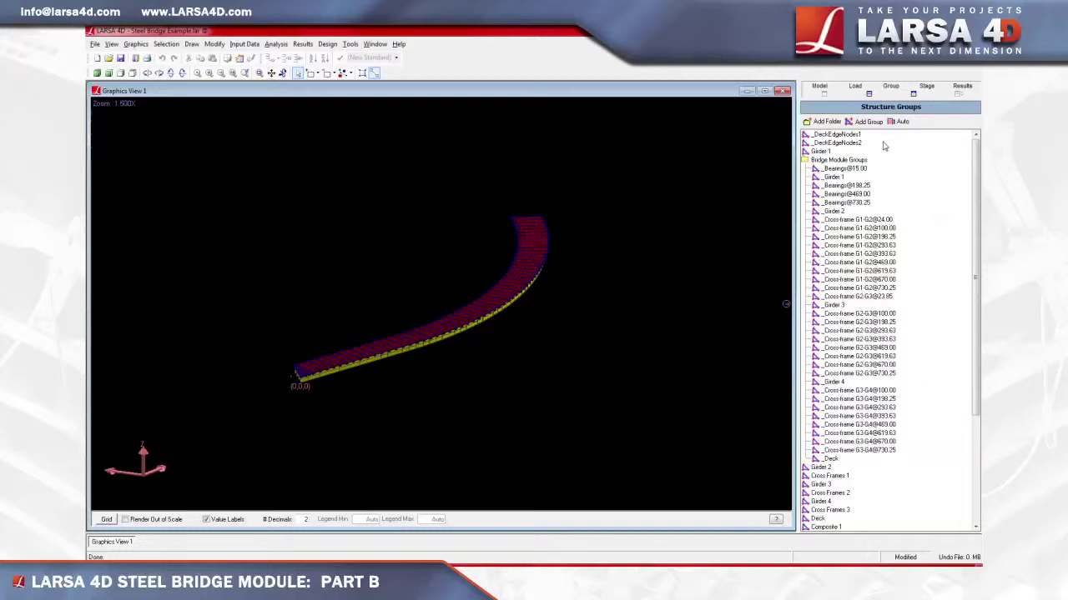
right_click(821, 152)
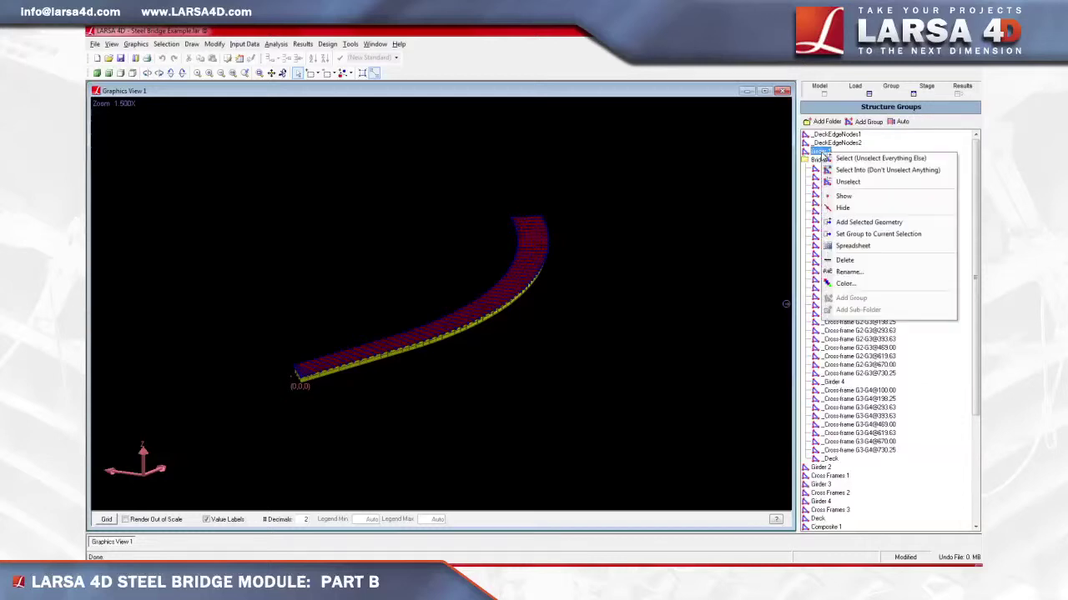
click(930, 159)
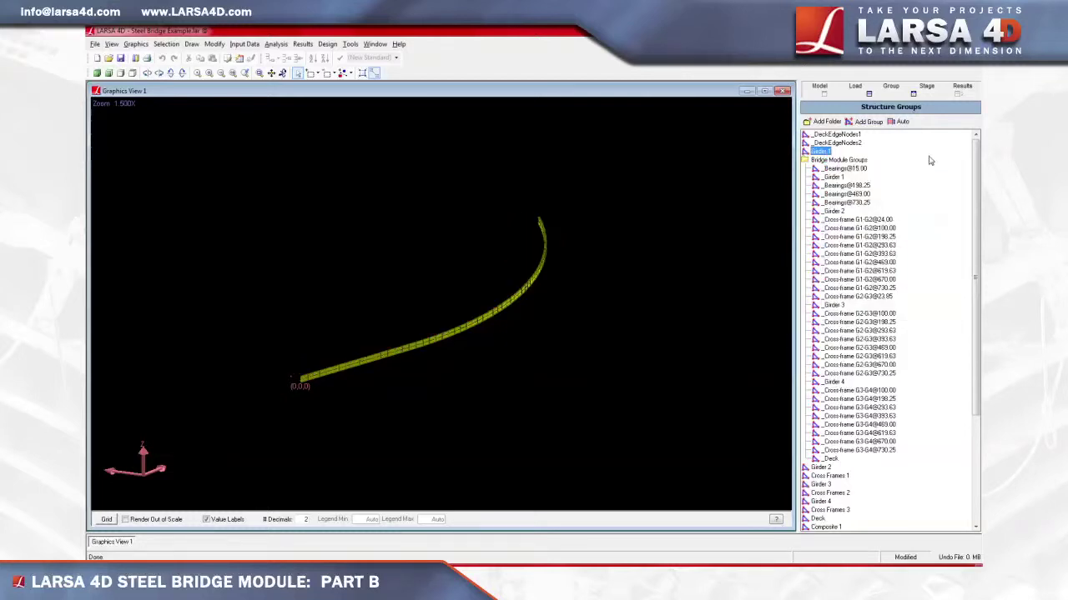
right_click(867, 187)
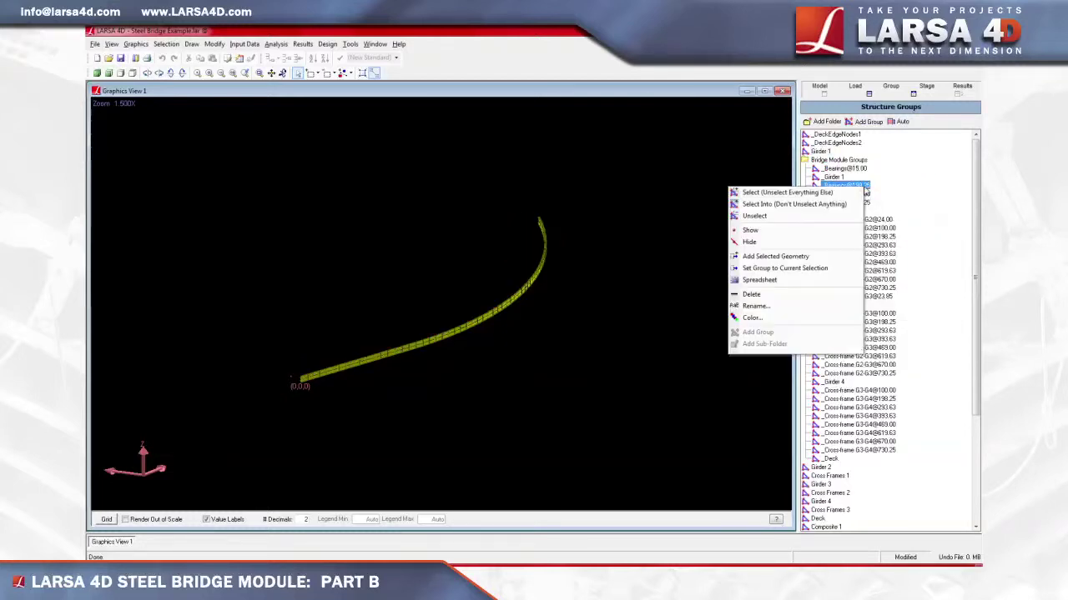
click(853, 193)
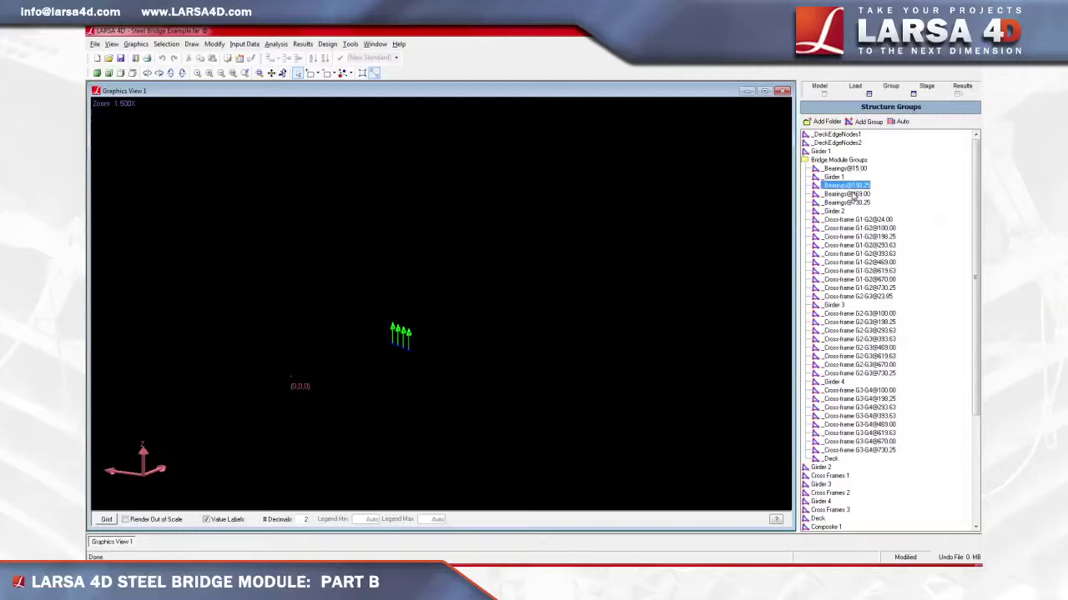
Isolate the Cross Frames 1 structure group and the Deck group in turn
click(849, 476)
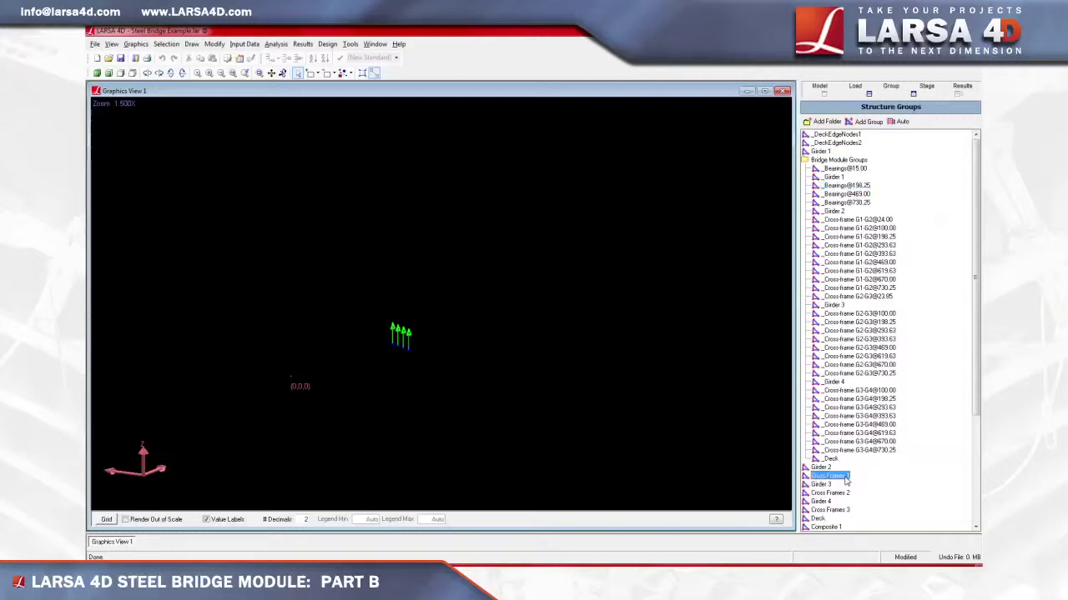
right_click(845, 477)
click(908, 314)
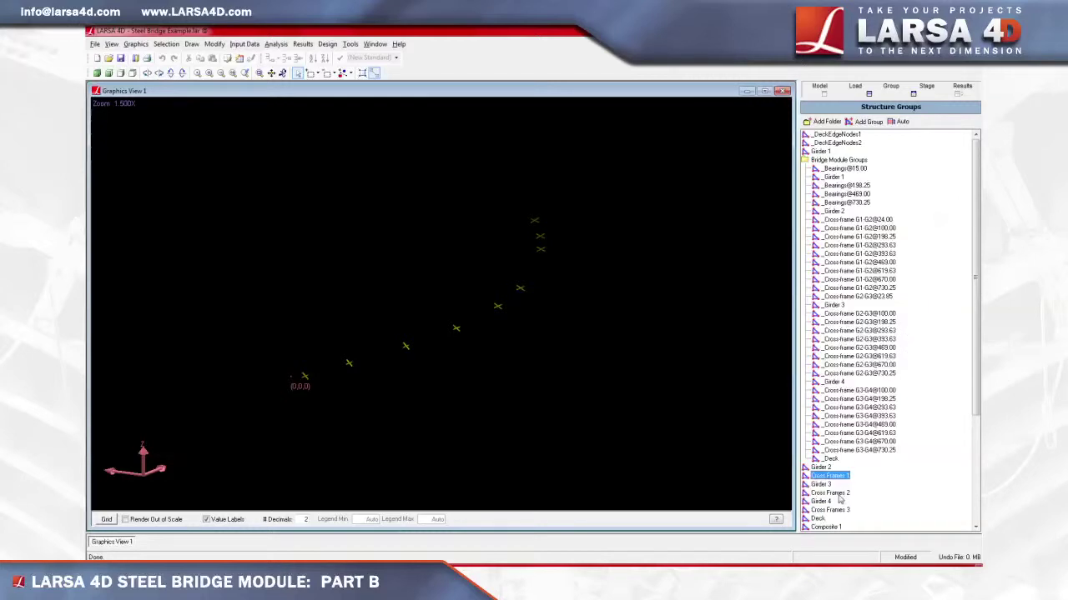
click(817, 519)
right_click(818, 519)
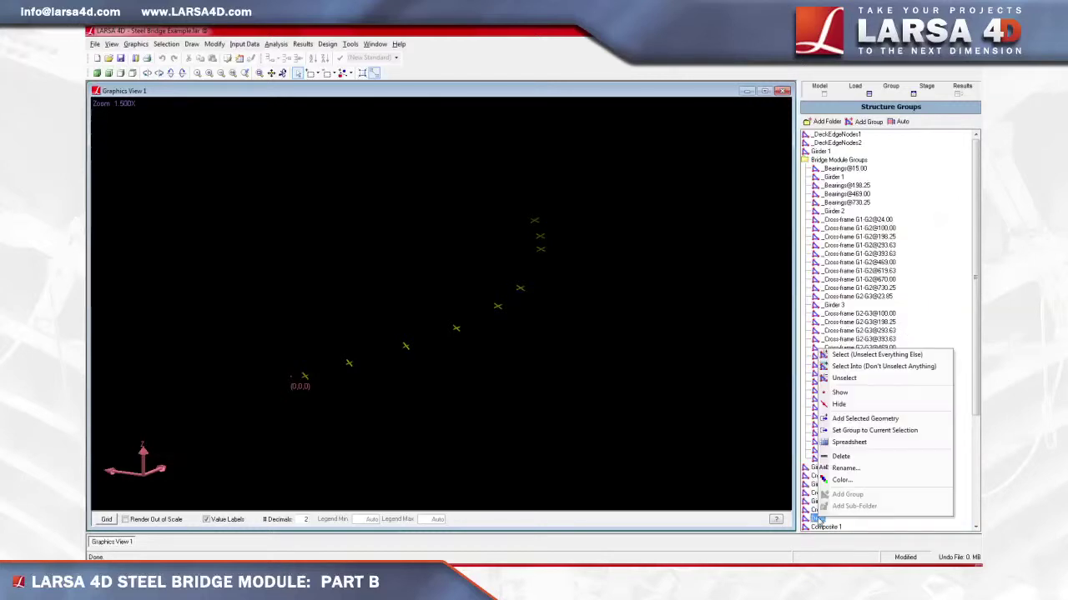
click(897, 358)
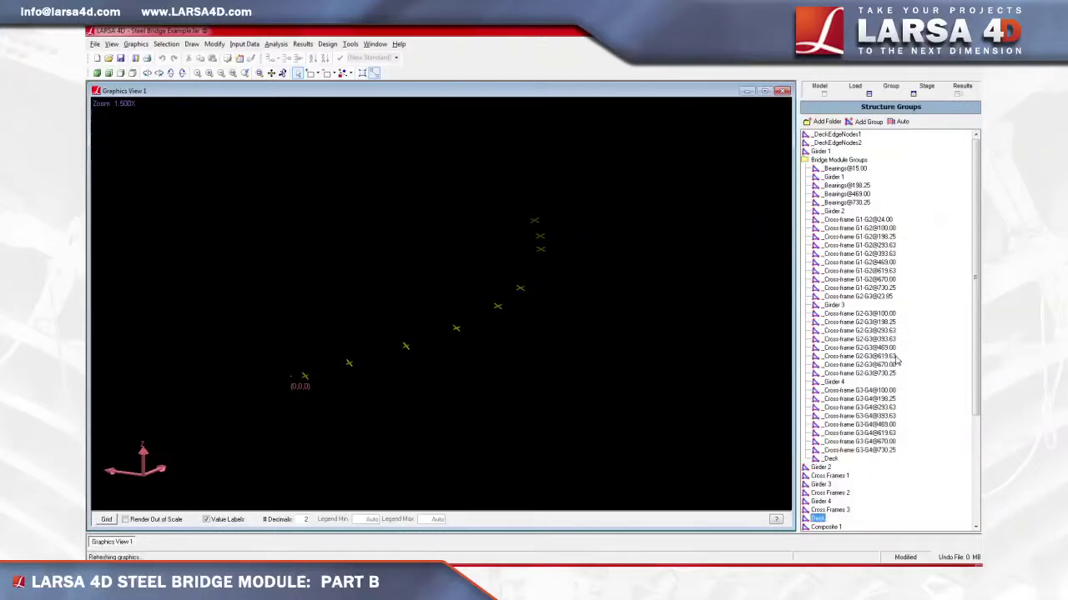
Isolate the Composite 1 structure group in the model view
click(836, 527)
right_click(835, 528)
click(893, 365)
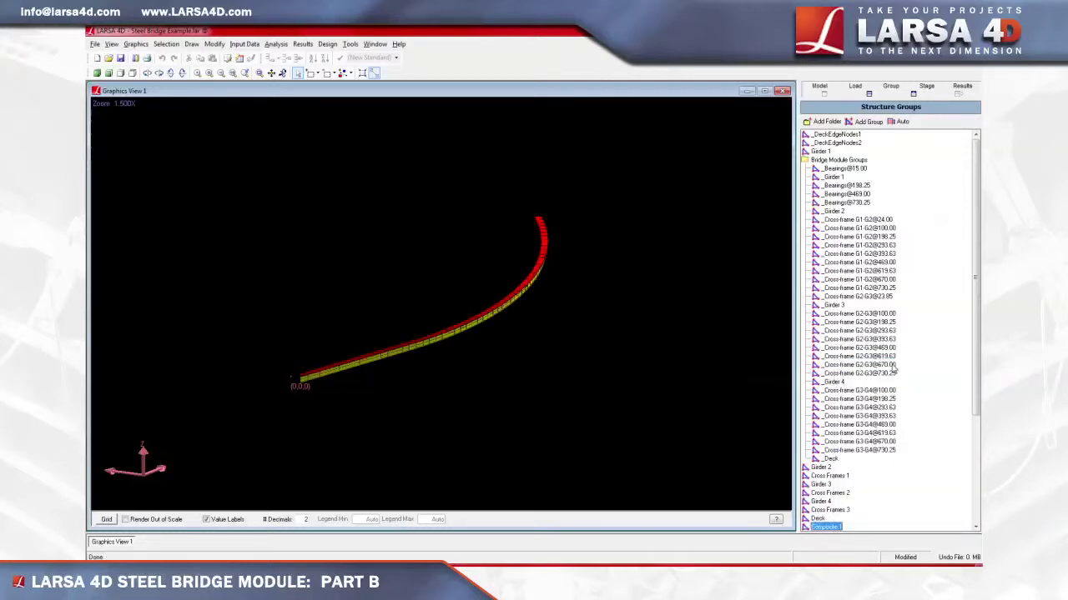
Review the staging groups and the load cases, and show the unselected geometry again
scroll(954, 384, down, 6)
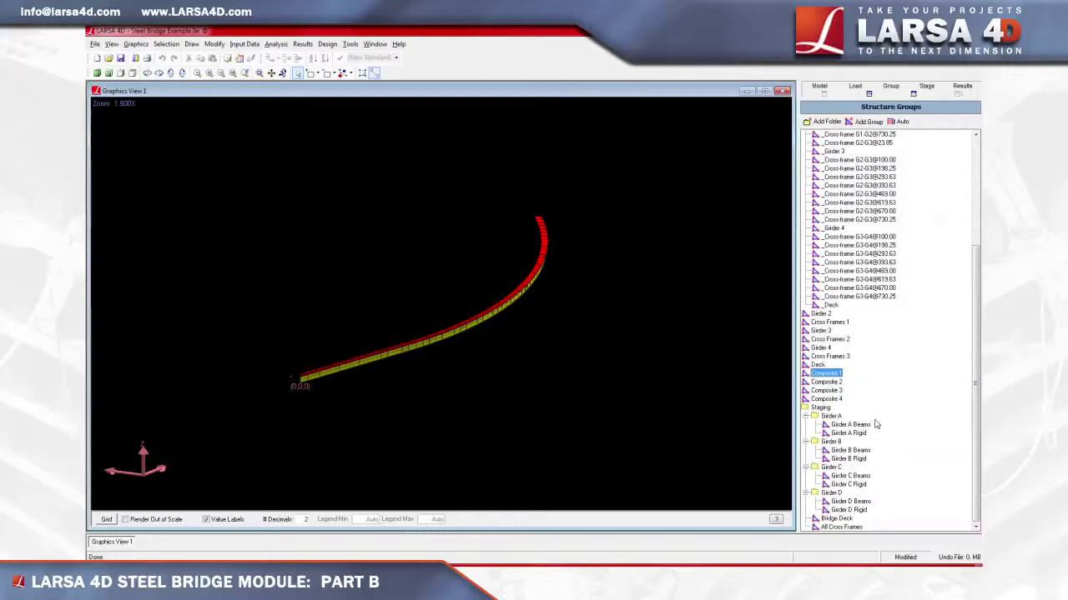
click(855, 88)
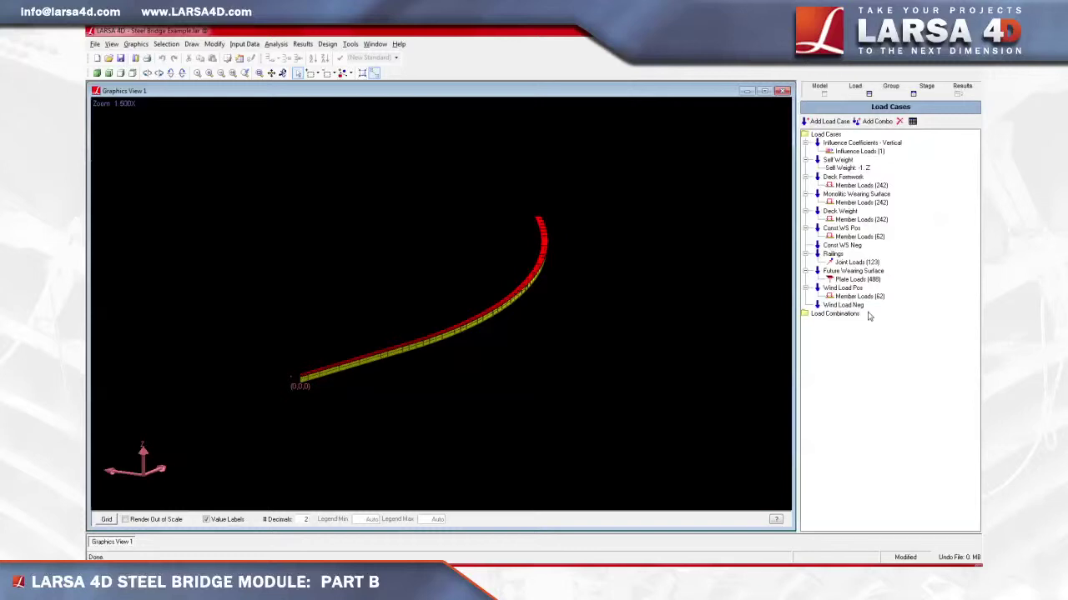
click(375, 73)
View the model at the Girders and Cross-Frames step and at the Deck Hardens and Const.WS construction stages
click(928, 87)
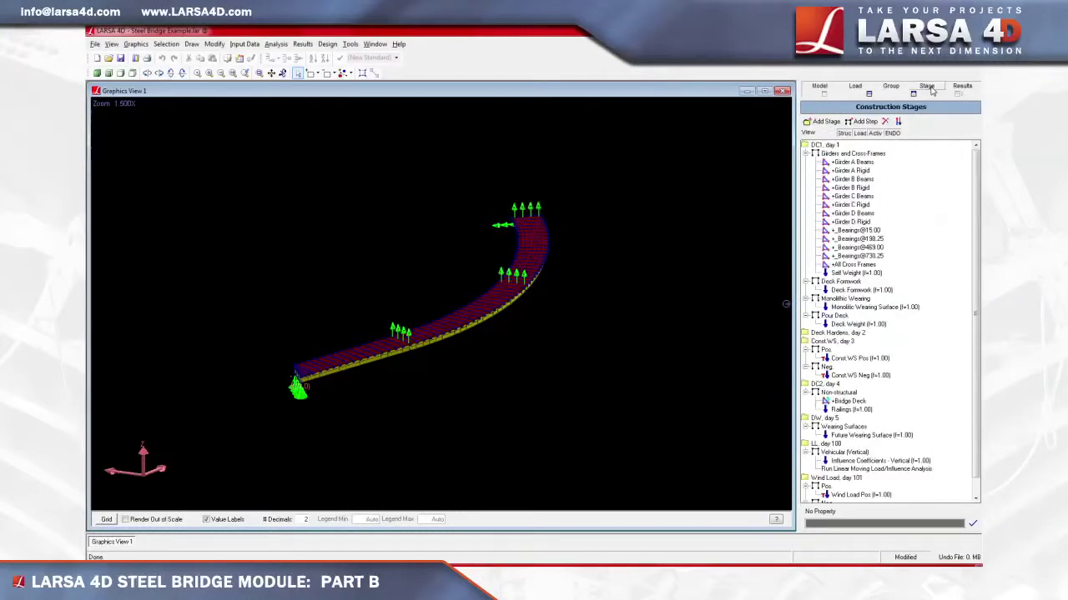
click(878, 155)
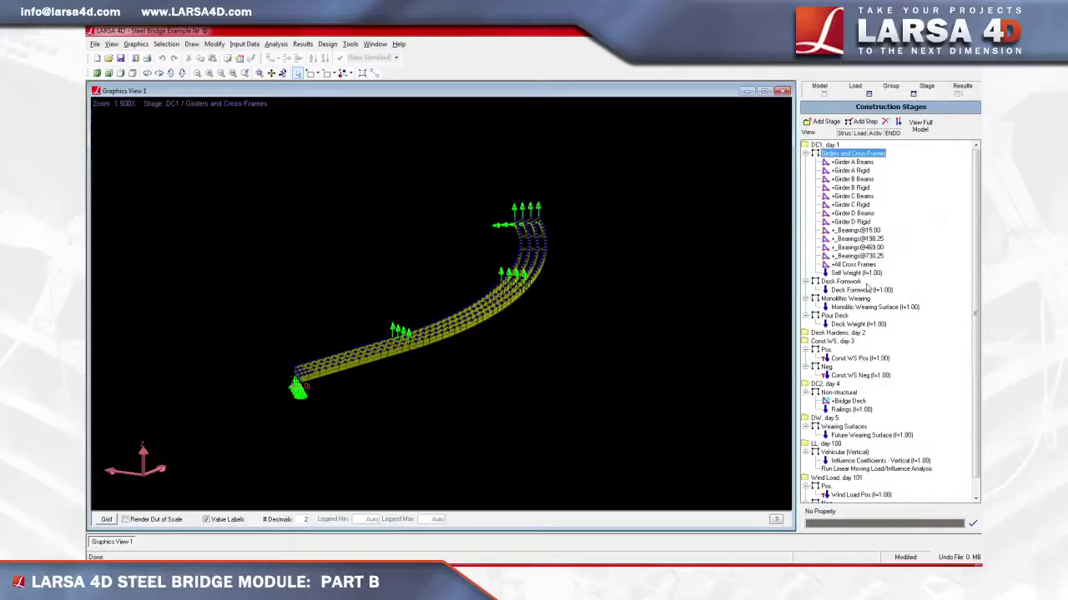
click(837, 333)
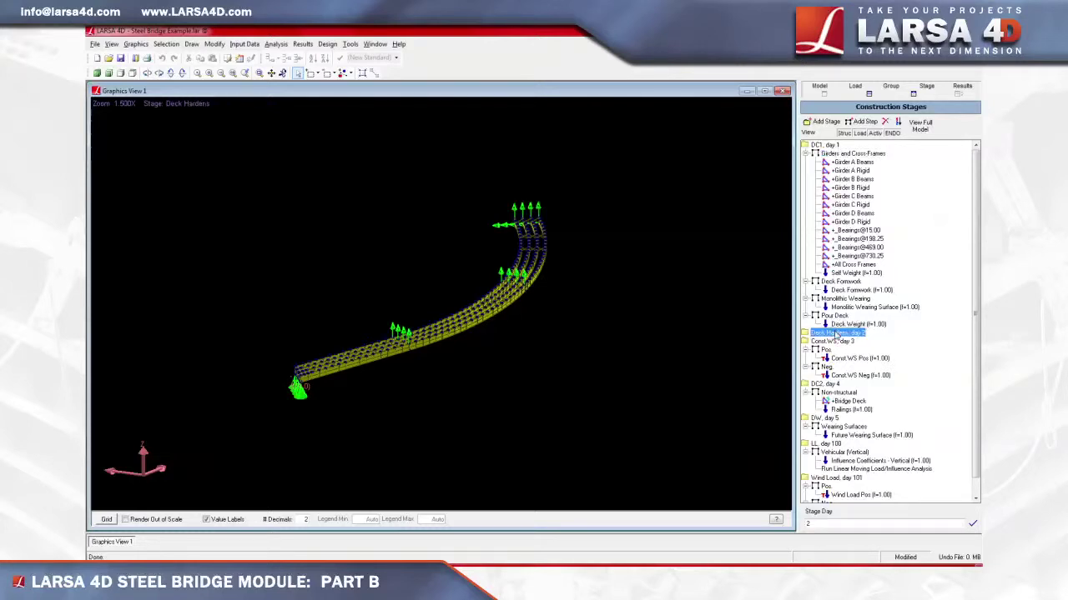
click(838, 342)
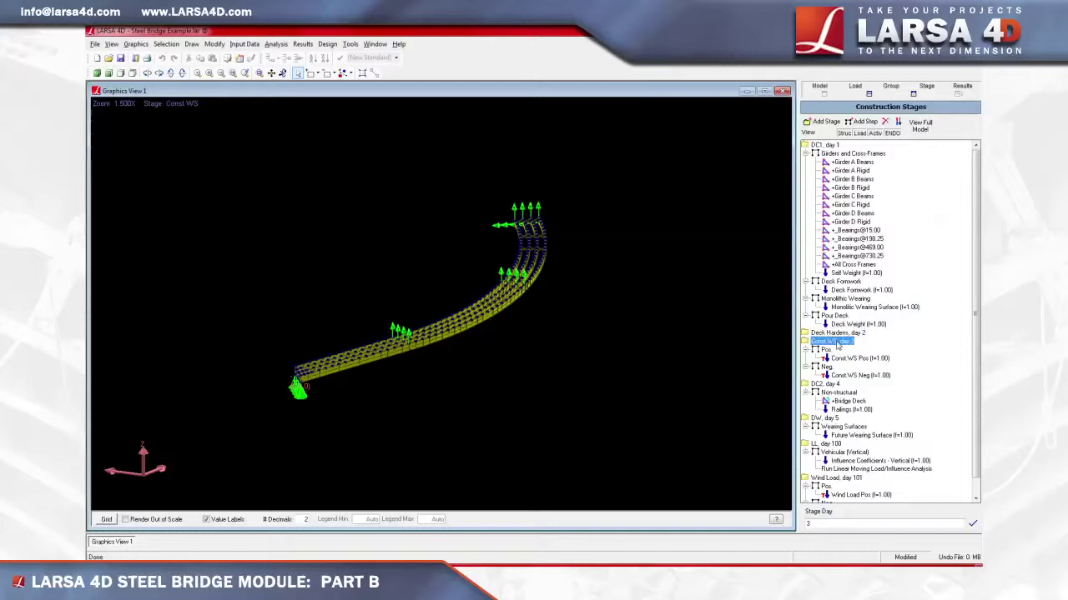
Set the graphics display options to show input loads in the model view
right_click(777, 321)
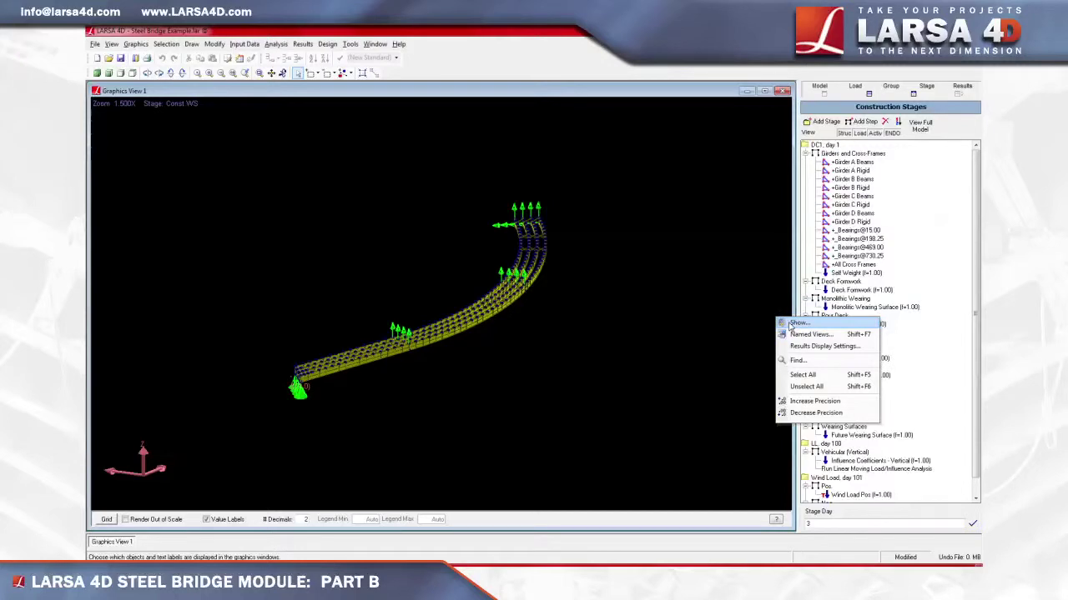
click(791, 324)
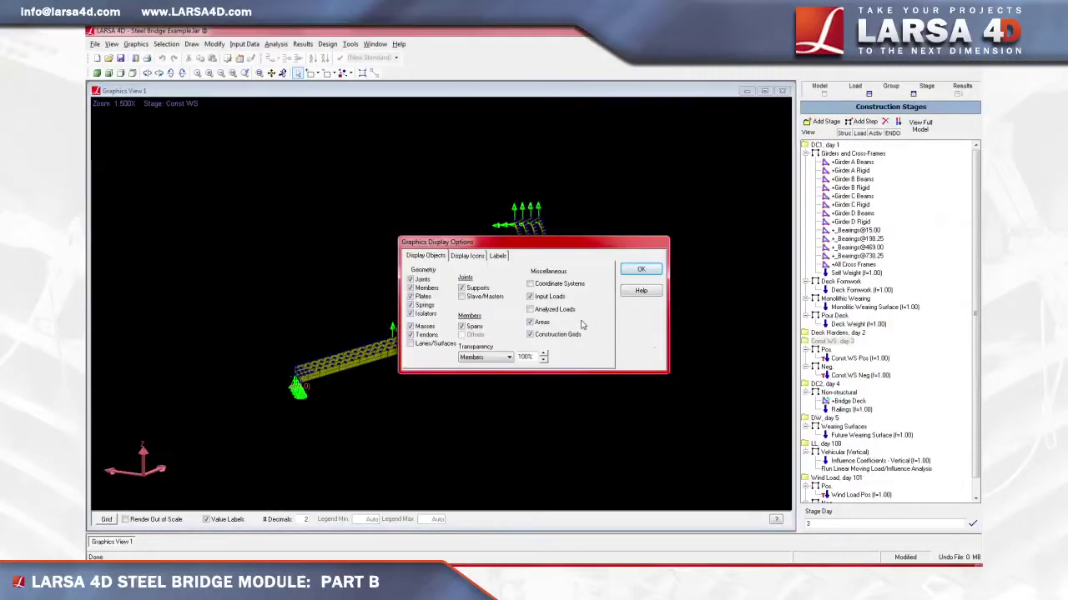
click(636, 270)
View the model at the Const.WS Pos and Neg steps, the DC2 Non-structural step and the DW Wearing Surfaces step
click(821, 350)
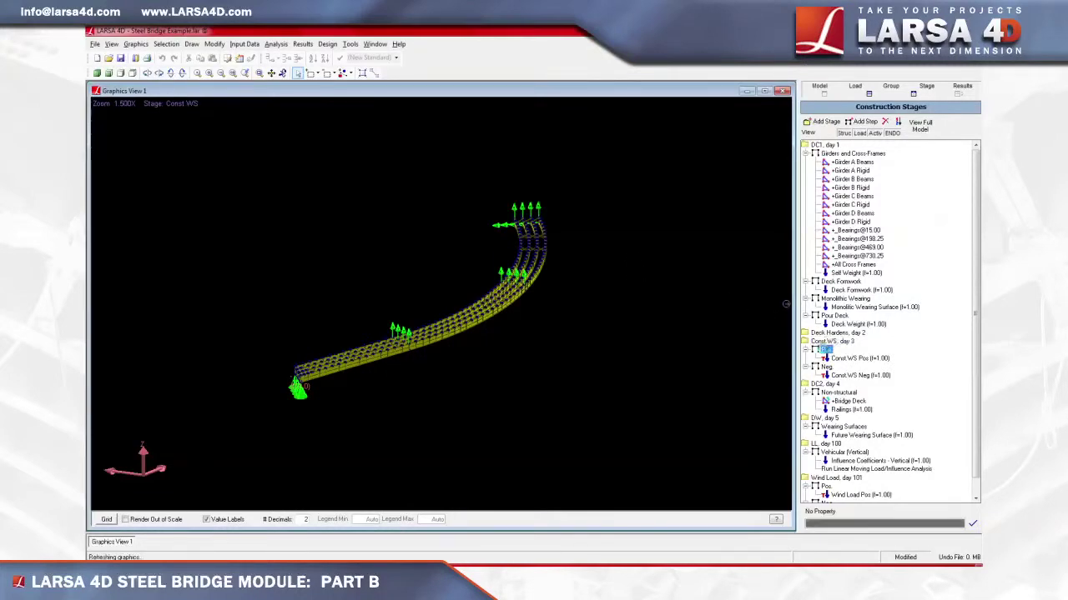
click(826, 367)
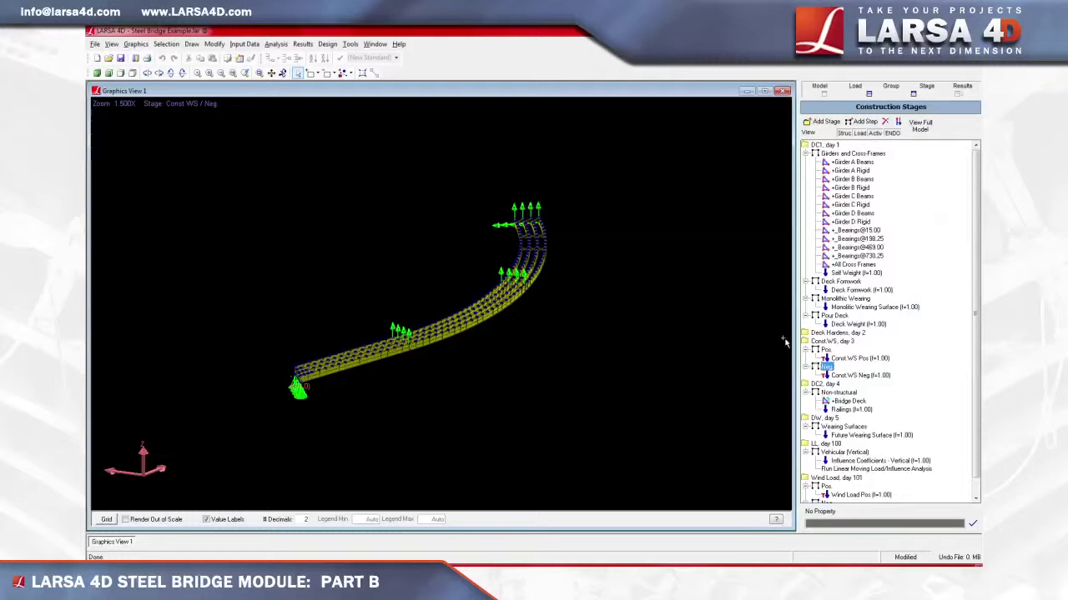
drag(972, 310, 969, 334)
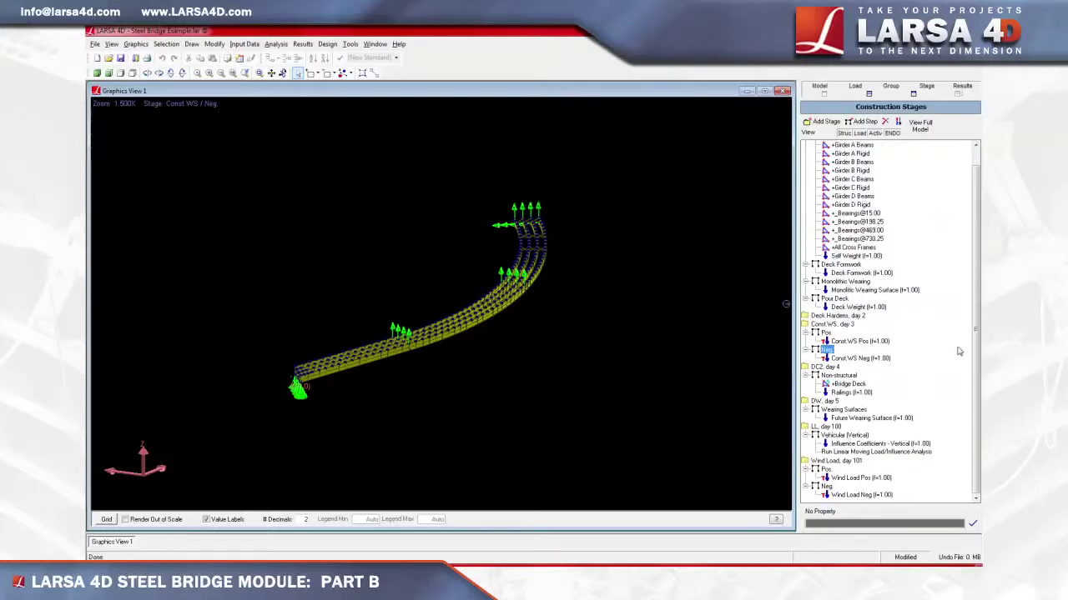
click(839, 376)
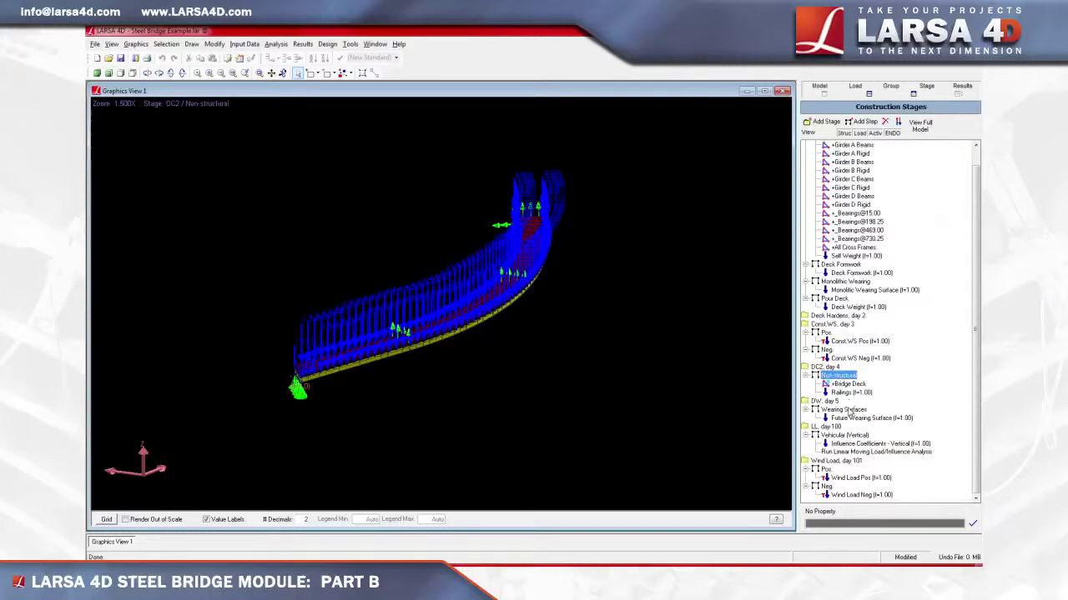
click(848, 410)
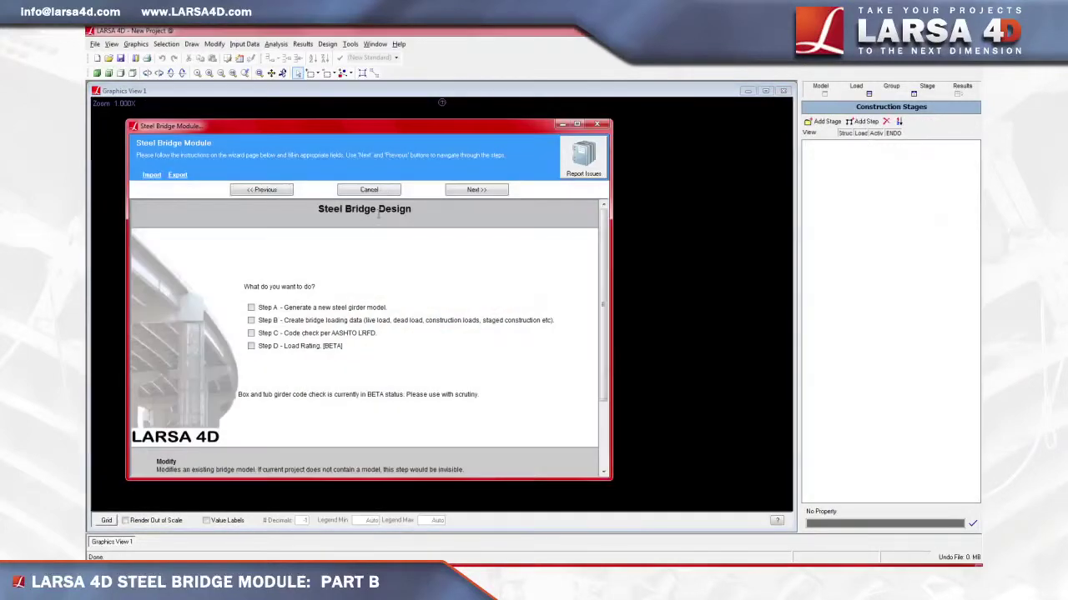
Import the Steel Bridge Example.larst file into the Steel Bridge Module wizard
click(153, 177)
double_click(250, 204)
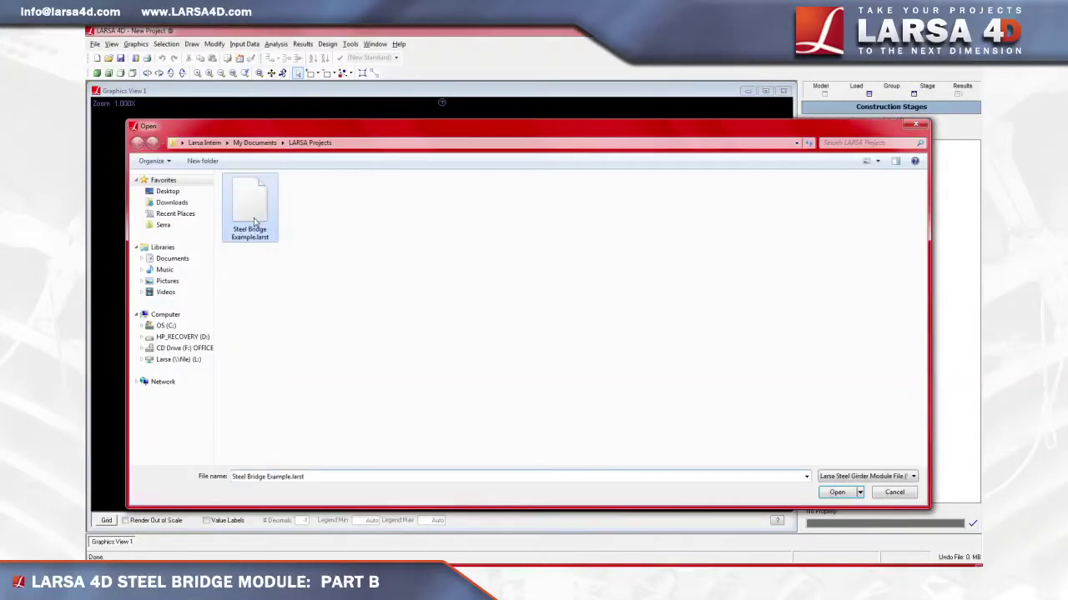
click(634, 336)
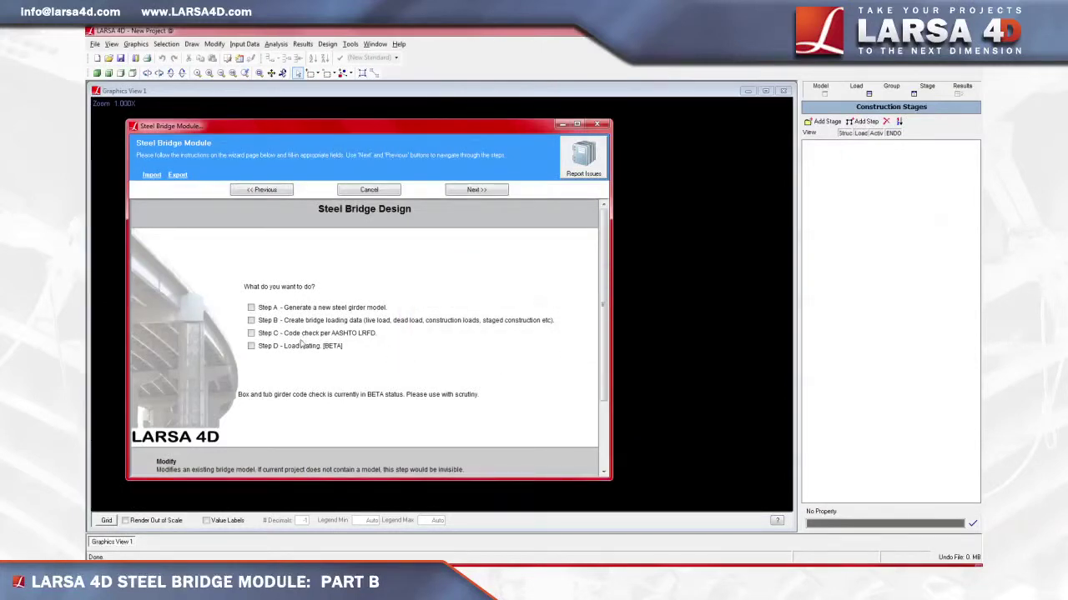
Choose Step A for model generation and Step B for bridge loading data, and advance past the wizard's structure page
click(251, 308)
click(251, 321)
click(476, 190)
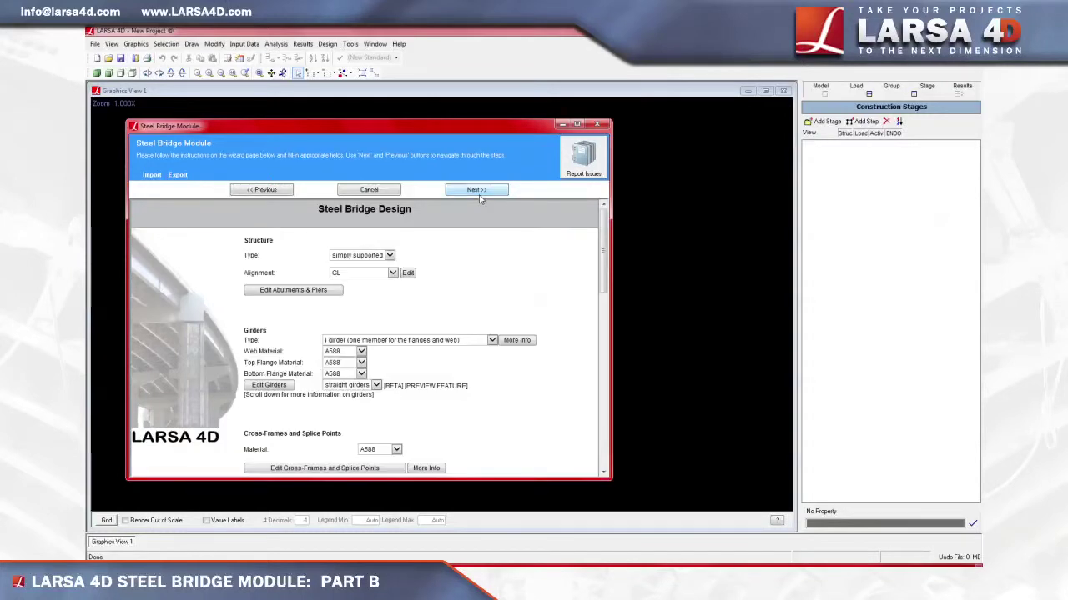
click(477, 191)
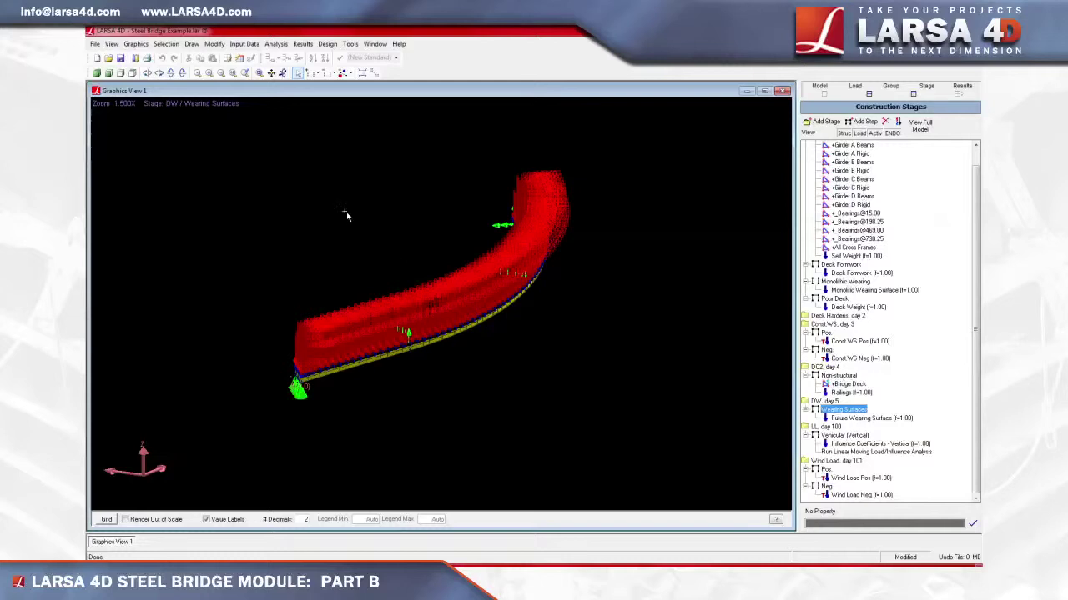
Examine the Time VS Modulus of Elasticity curve of the LRFD-3n material time effect, and close the property spreadsheets
click(254, 47)
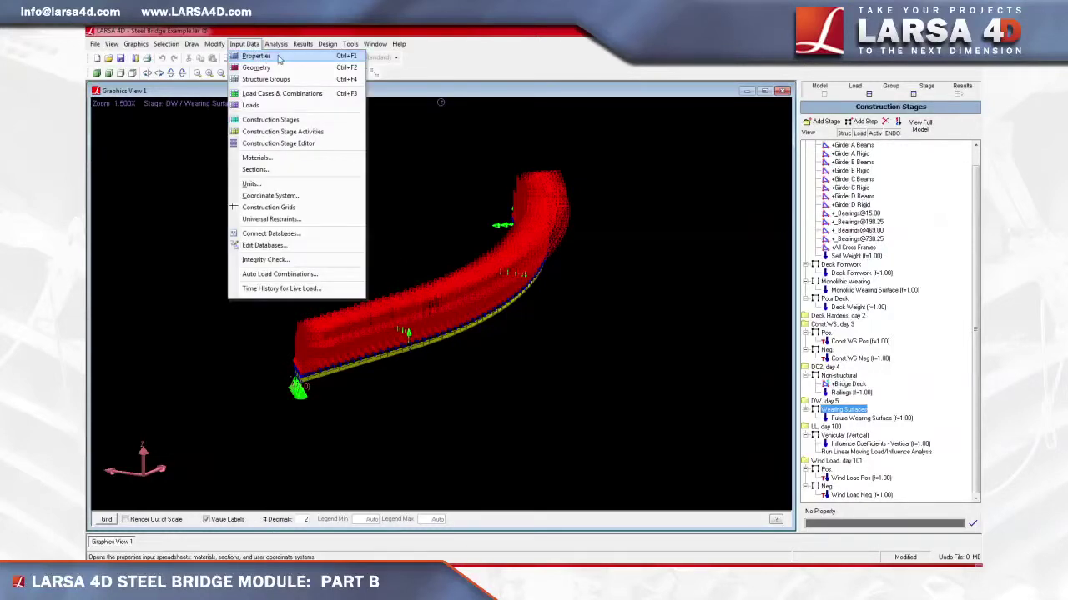
click(280, 57)
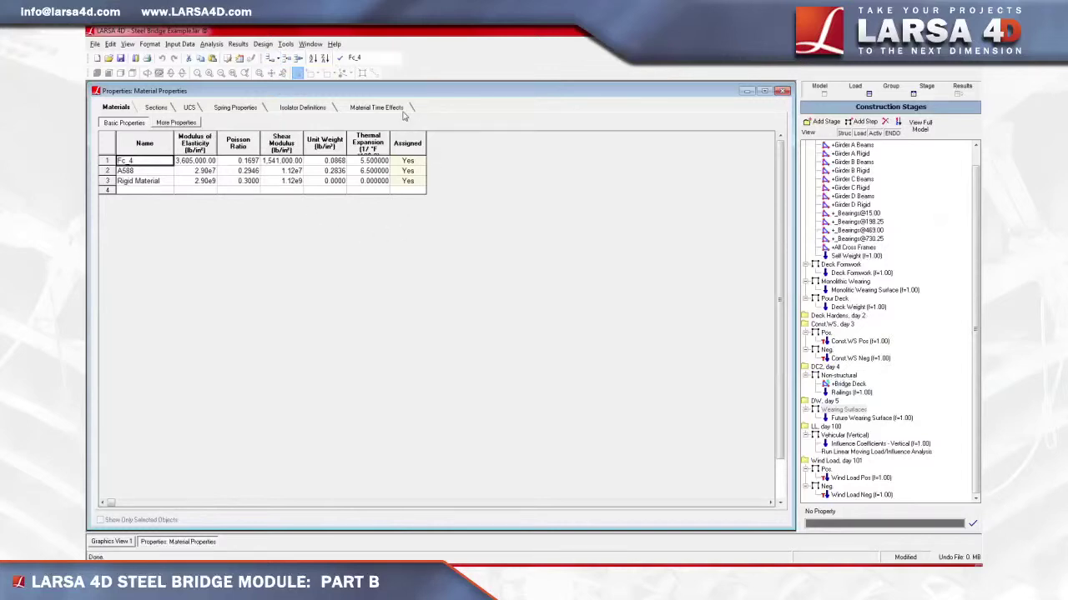
click(377, 107)
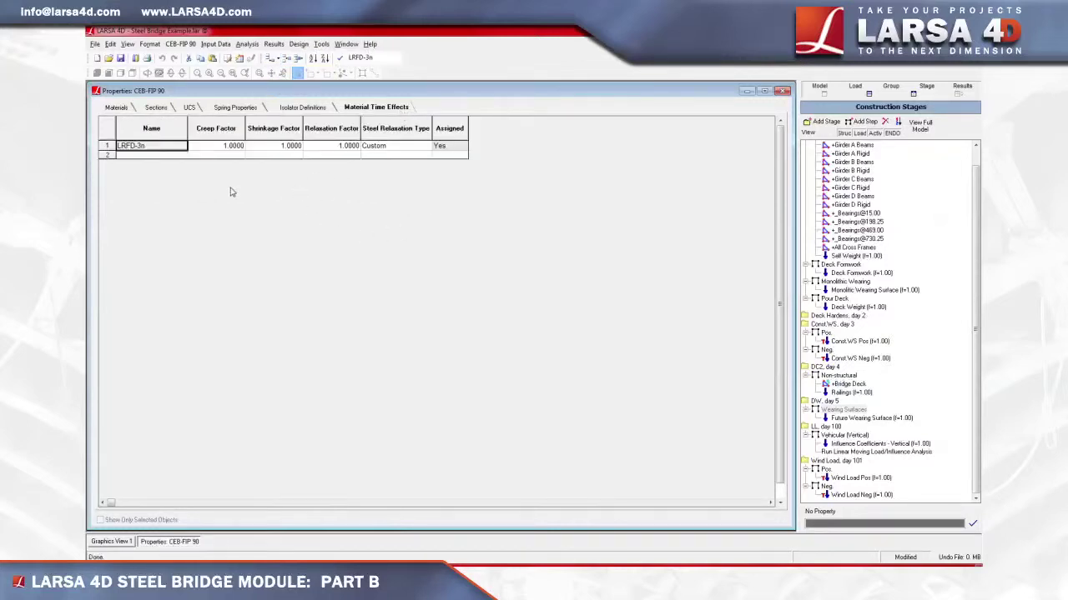
right_click(177, 150)
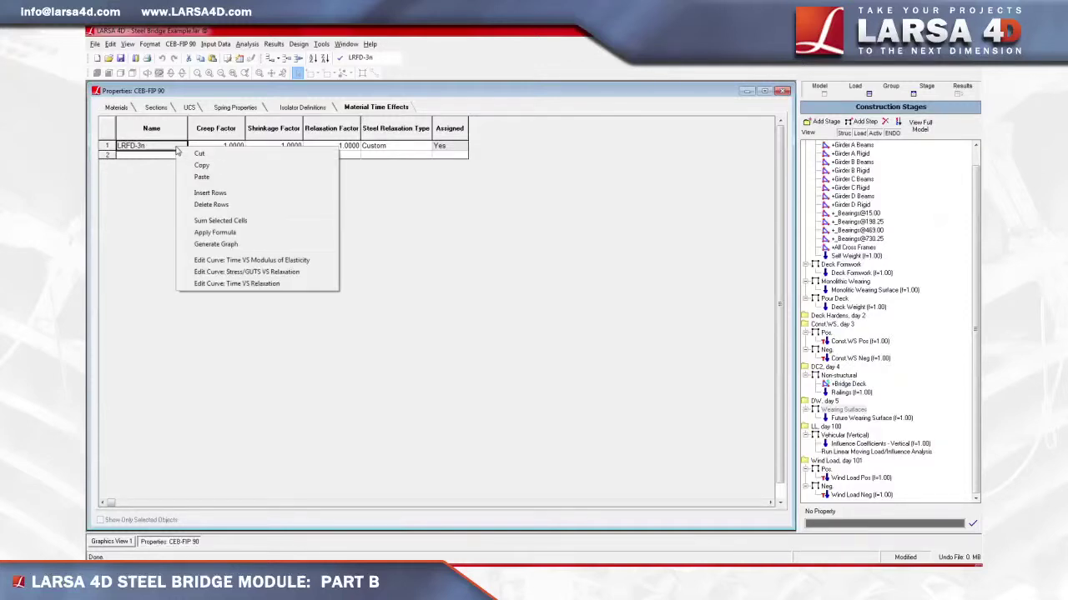
click(191, 264)
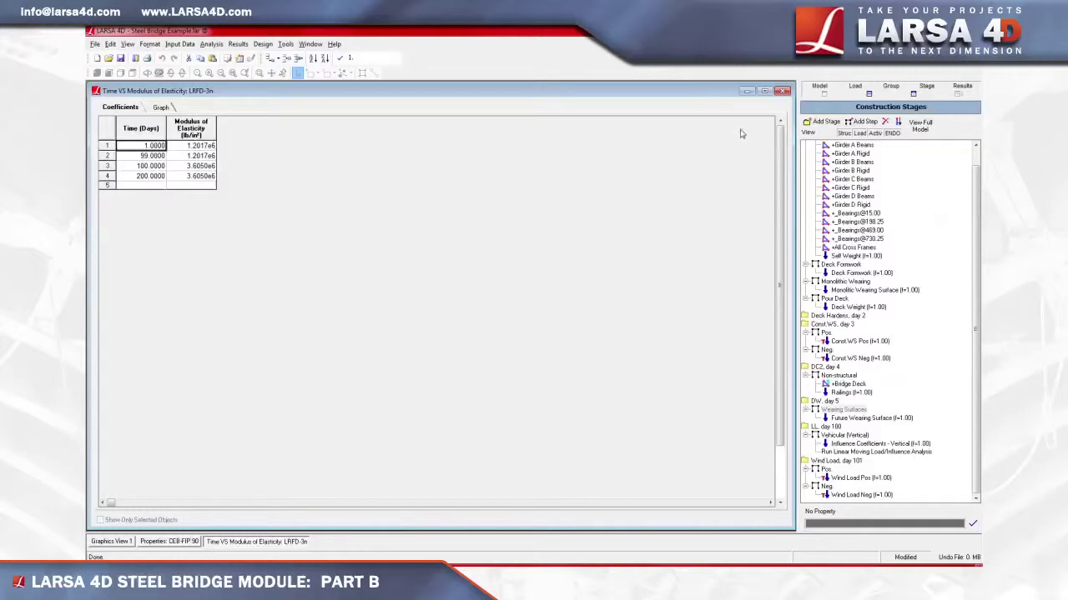
click(782, 90)
click(782, 91)
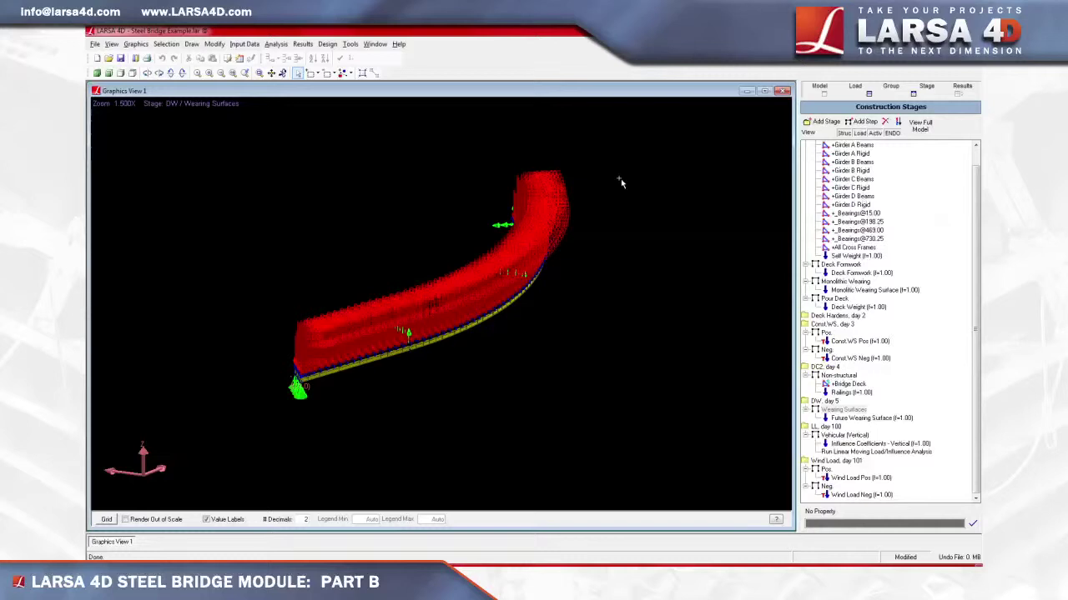
Run a time-dependent staged construction analysis, saving the project first, and close the analysis engine
click(276, 44)
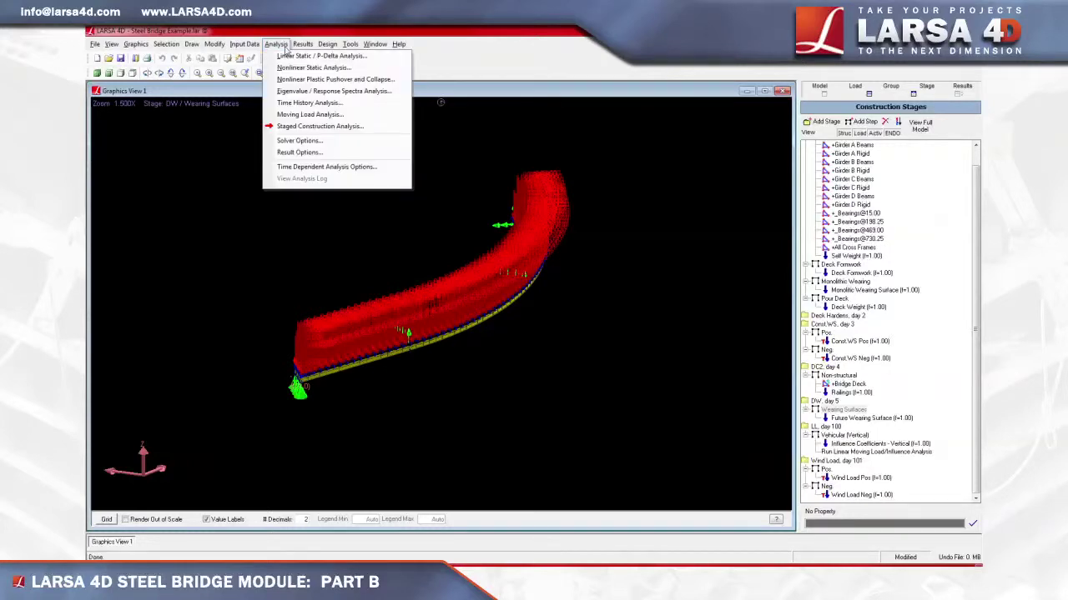
click(371, 127)
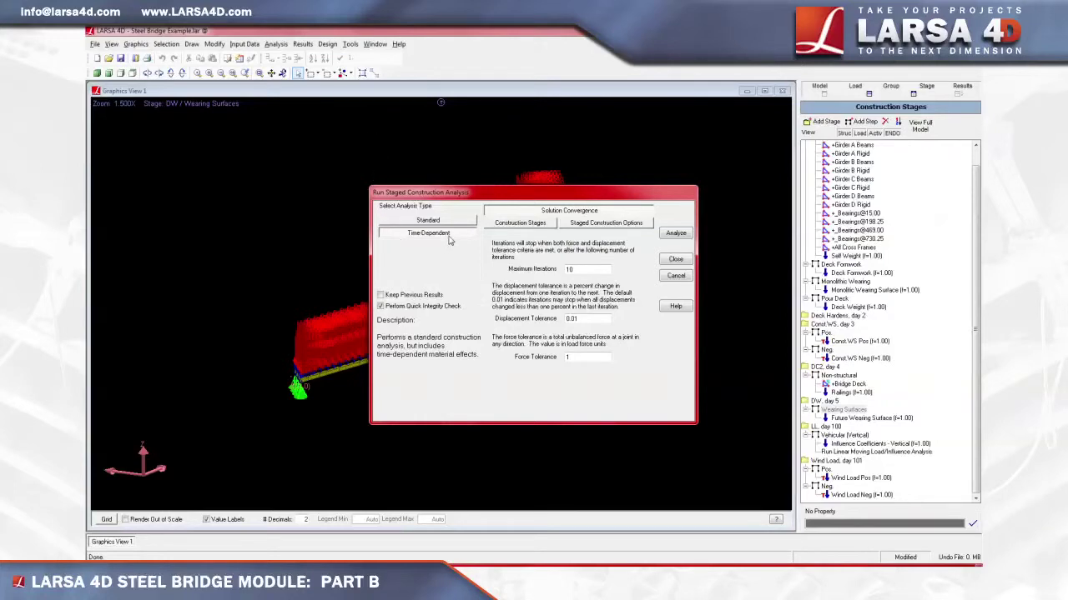
click(672, 235)
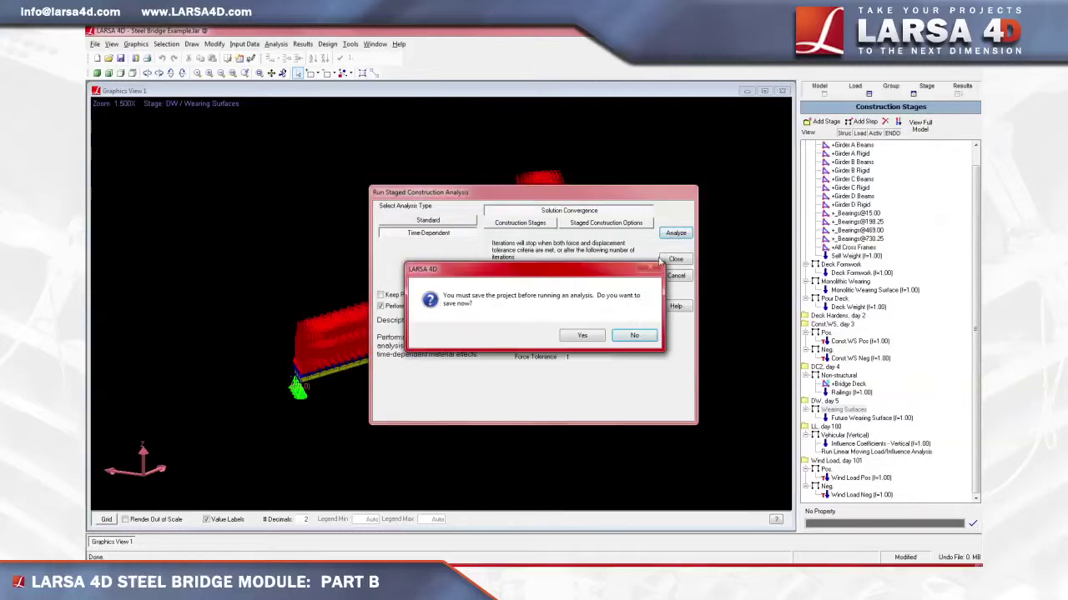
click(597, 339)
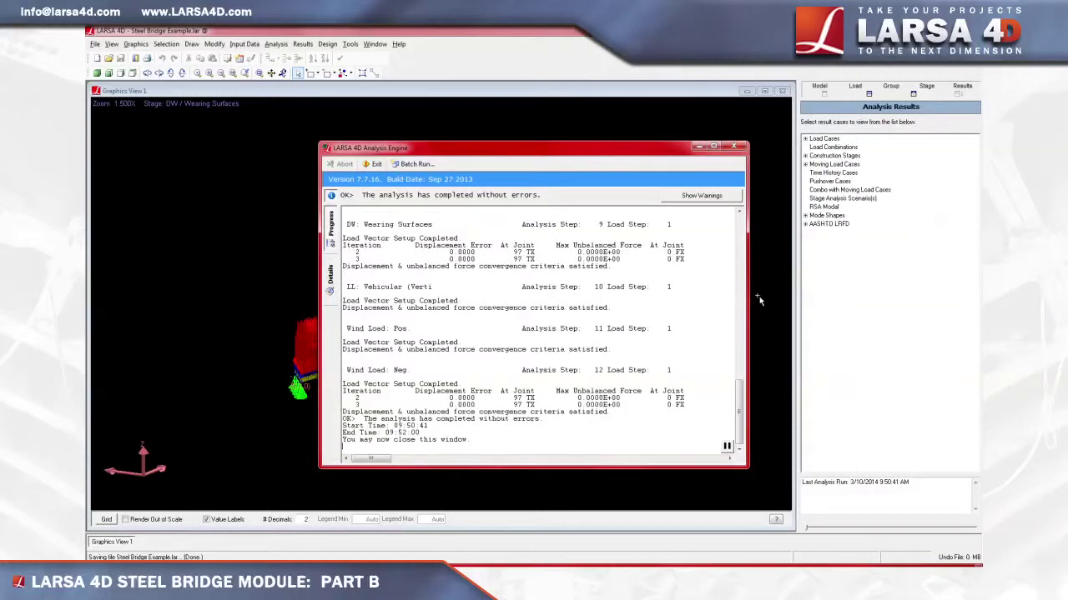
click(733, 147)
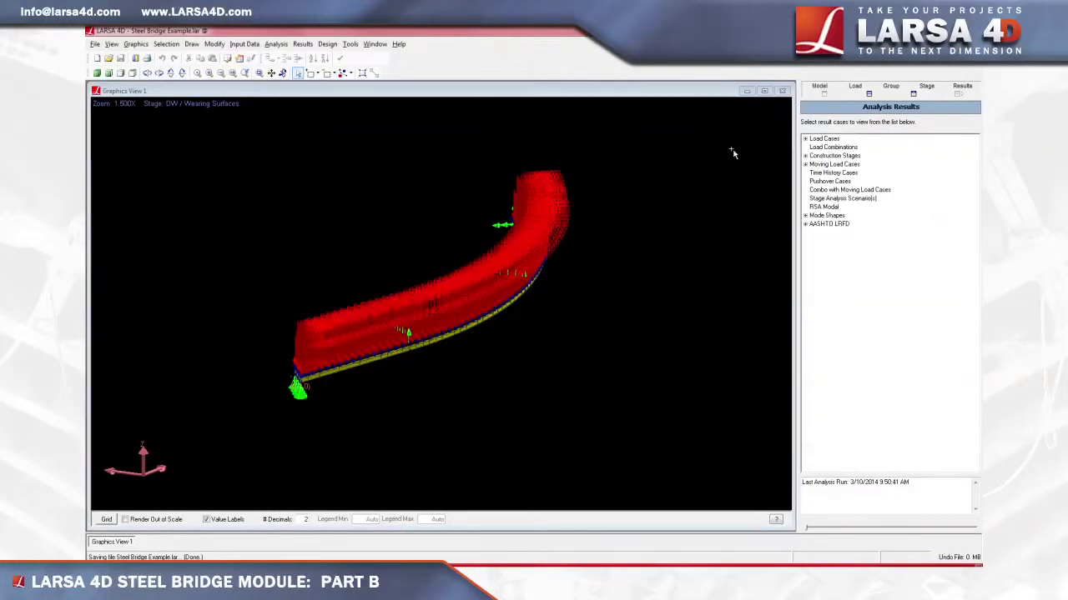
Expand the DC1 and DC2 construction stage results and show the structure groups alongside the analysis results
click(804, 156)
click(814, 165)
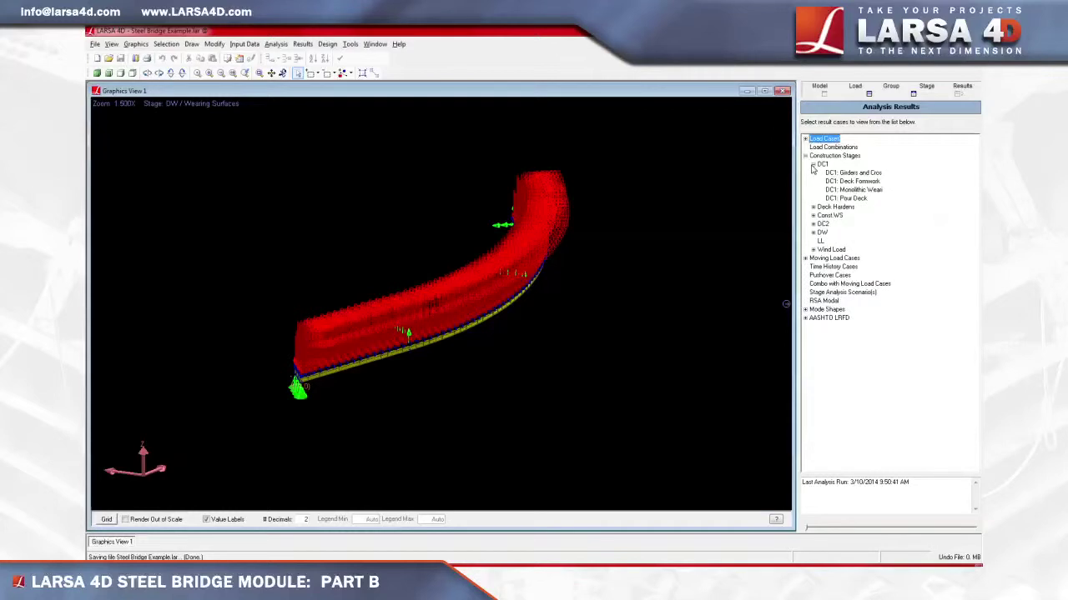
click(814, 224)
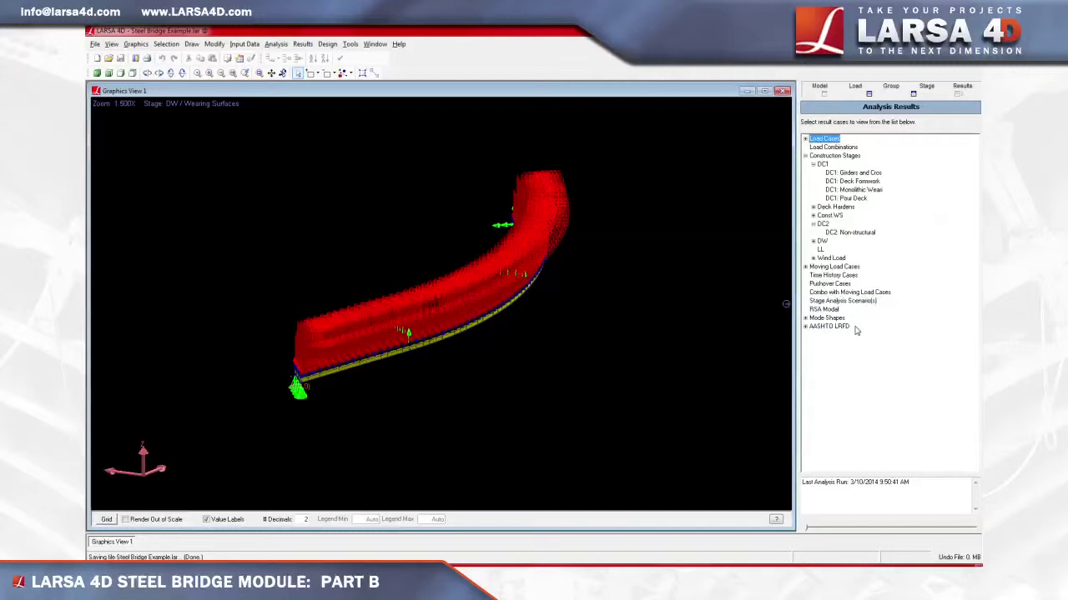
click(914, 96)
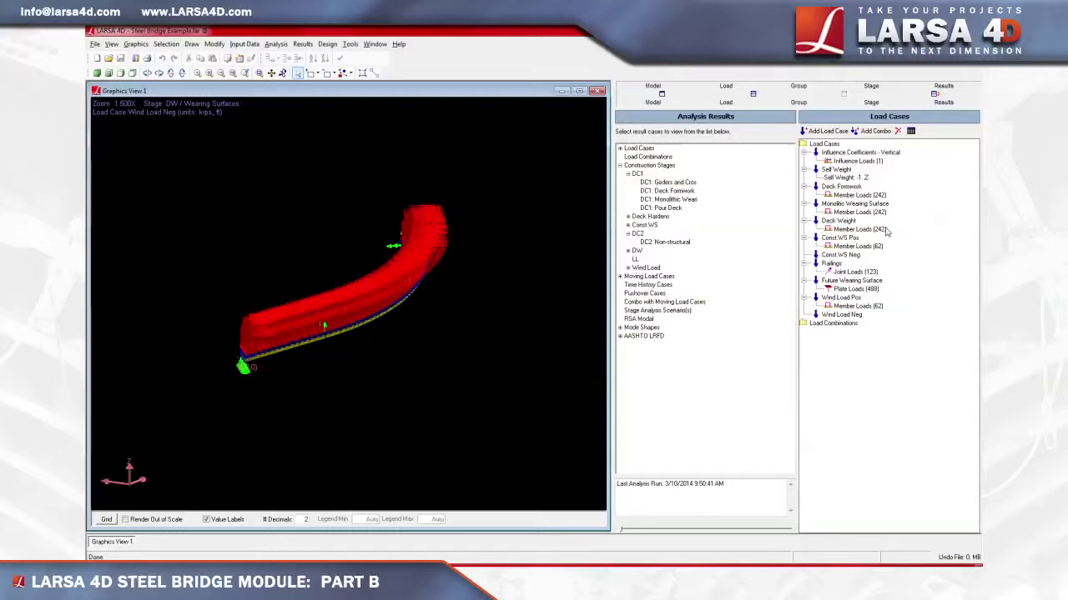
click(800, 103)
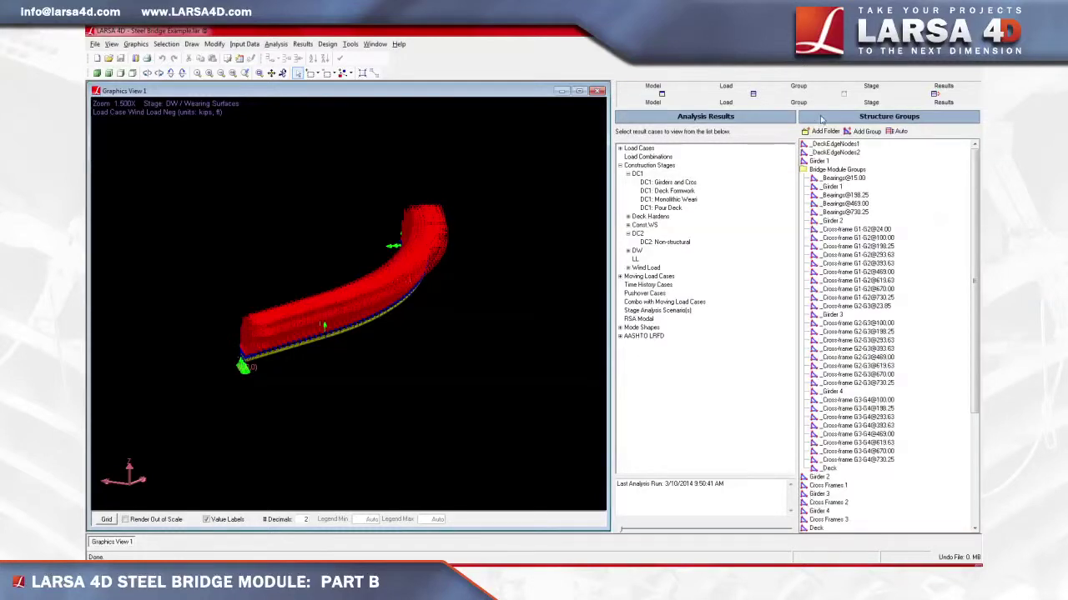
Hide the input loads and the unselected geometry in the model view
right_click(547, 286)
click(558, 287)
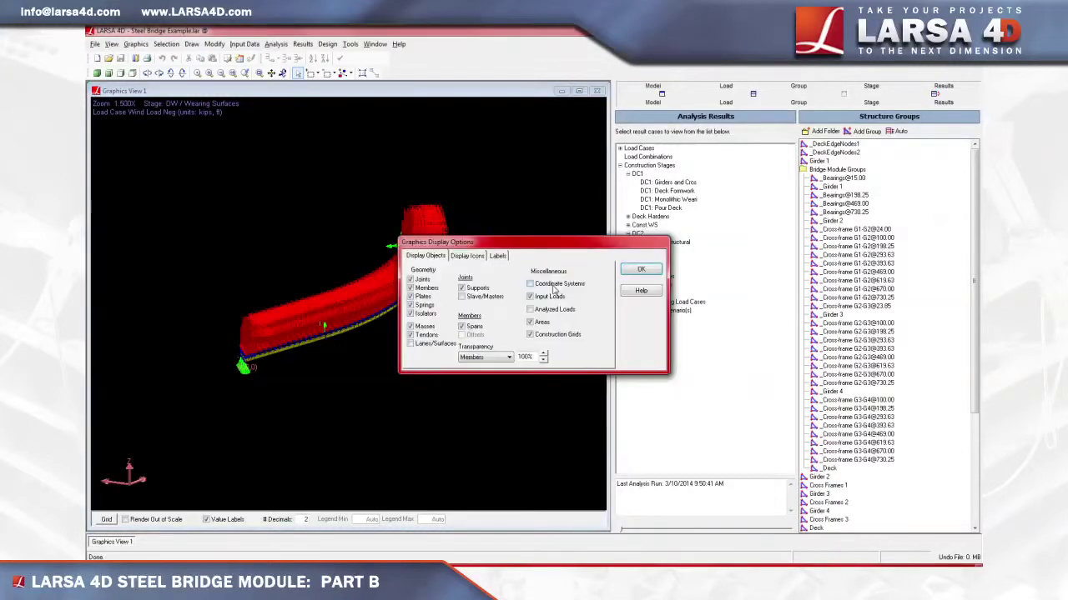
click(627, 270)
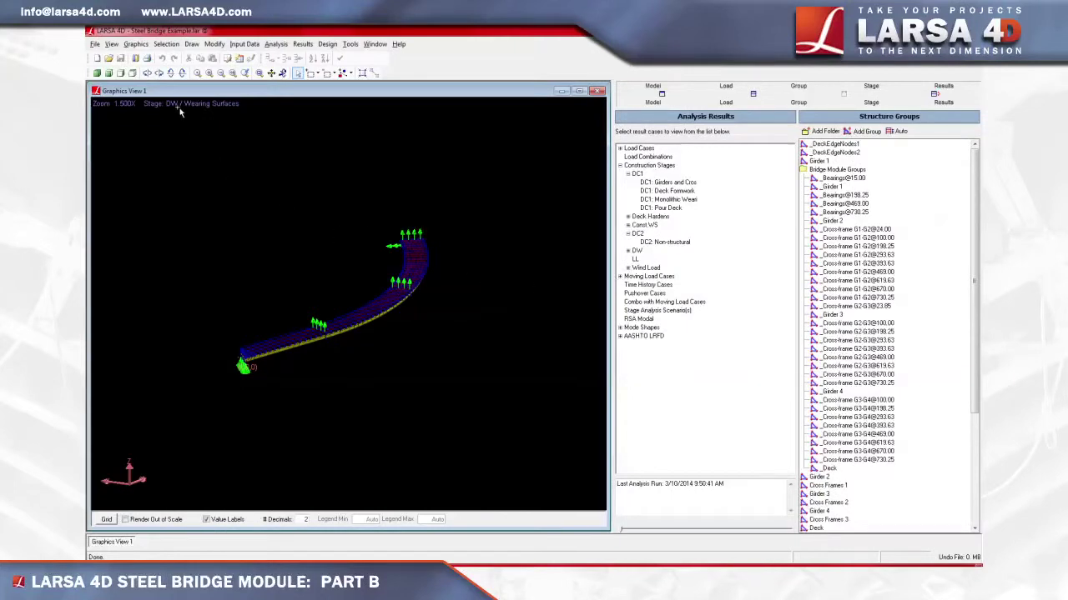
click(136, 44)
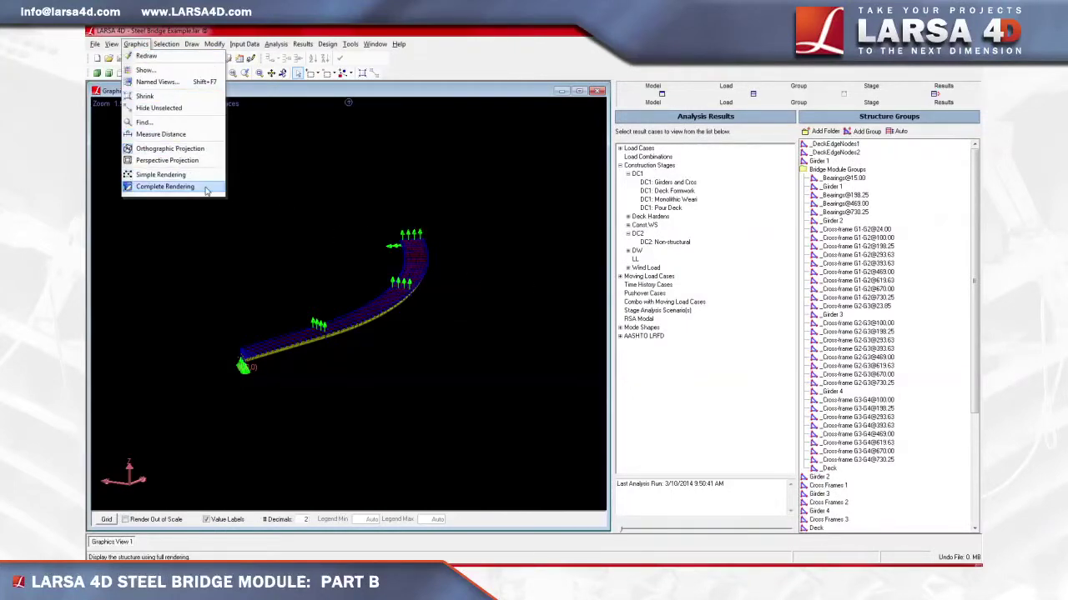
click(140, 43)
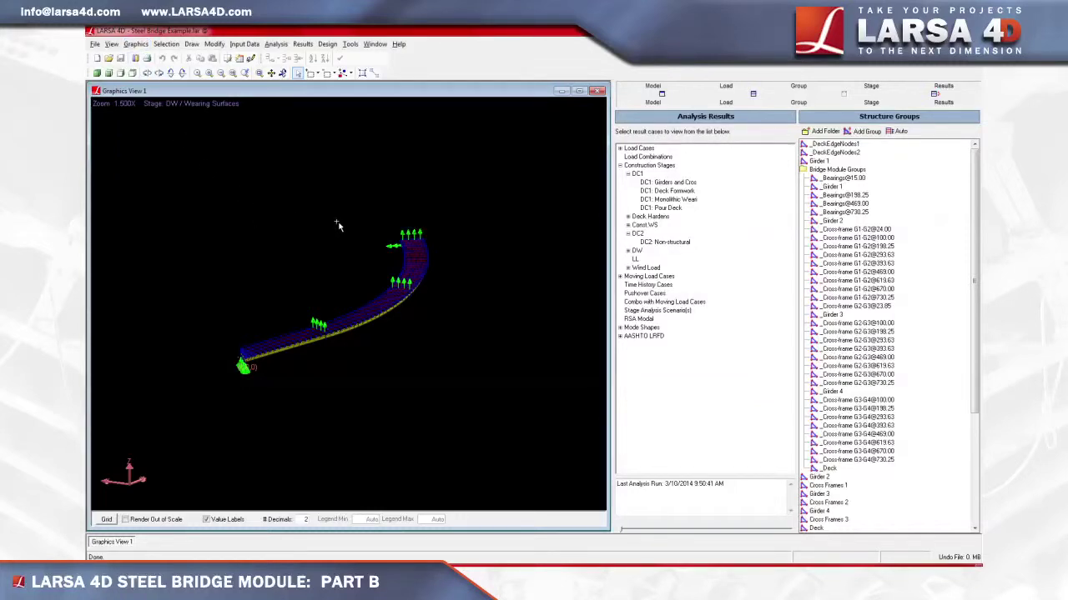
click(377, 73)
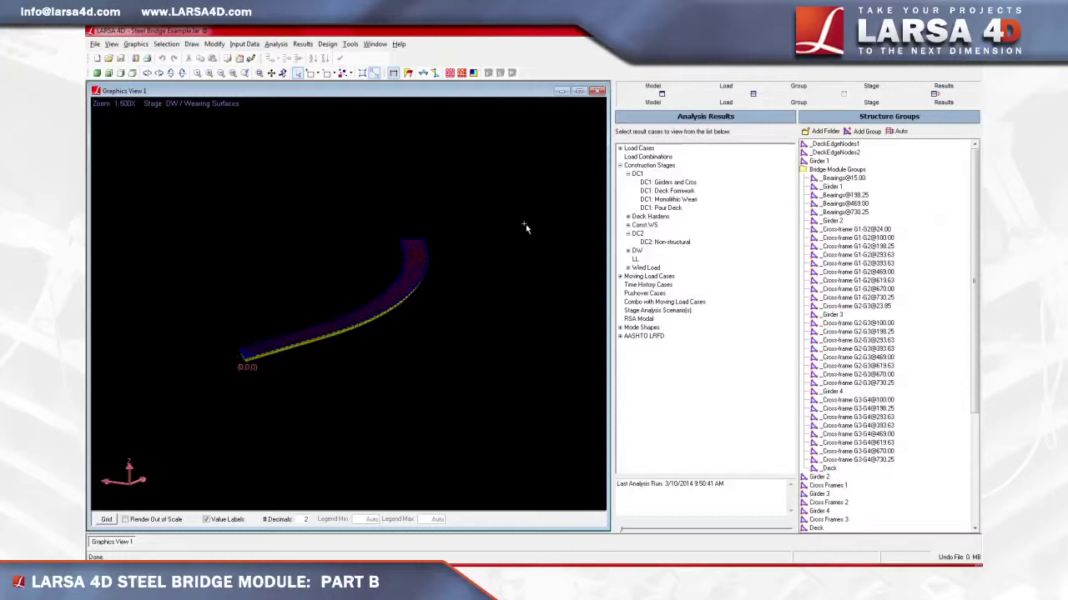
click(684, 183)
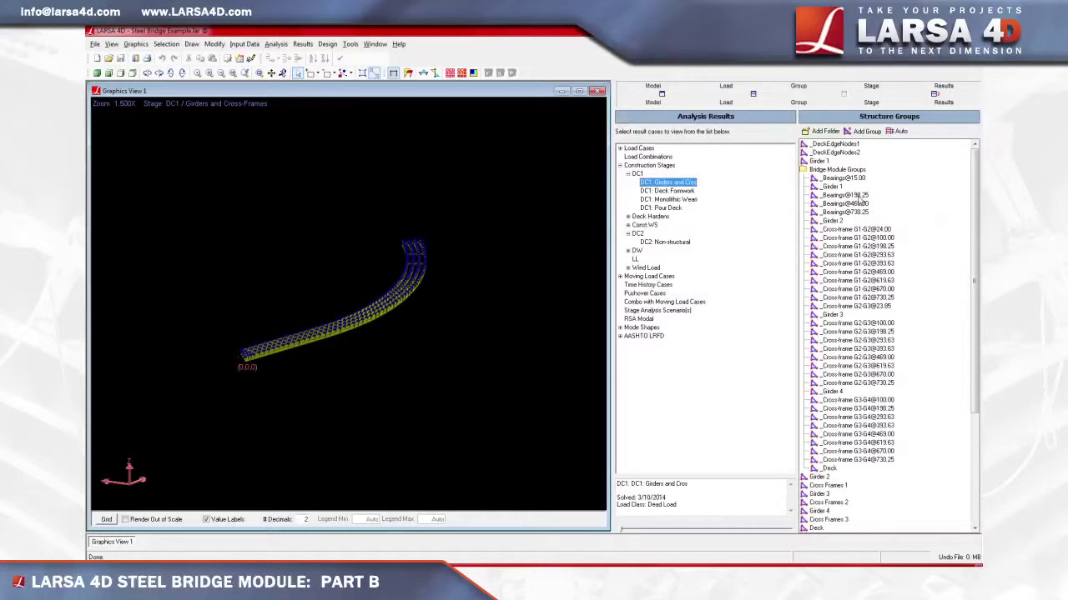
right_click(852, 197)
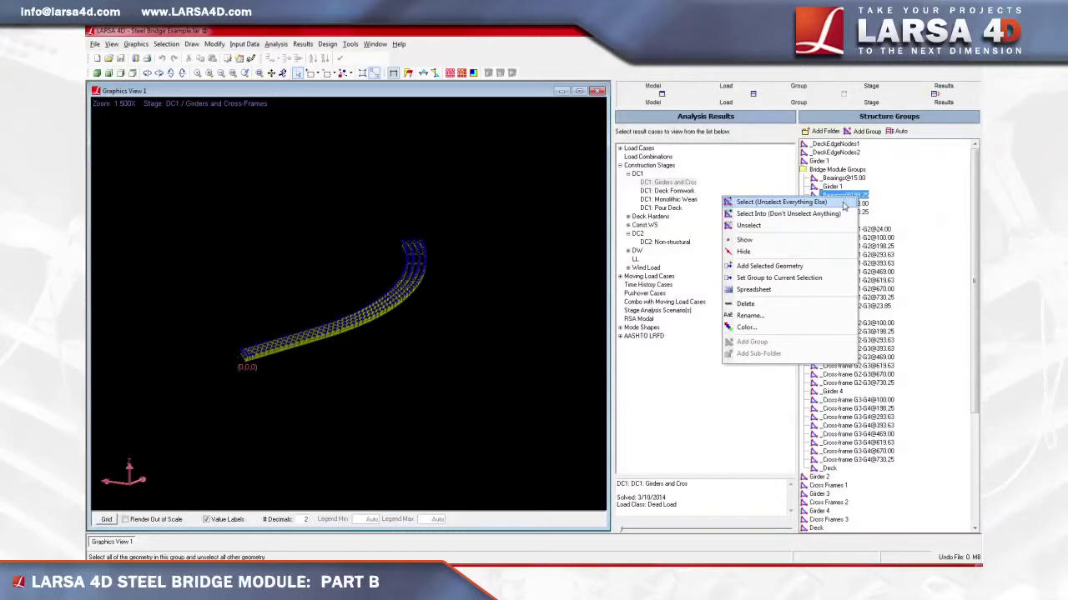
click(841, 202)
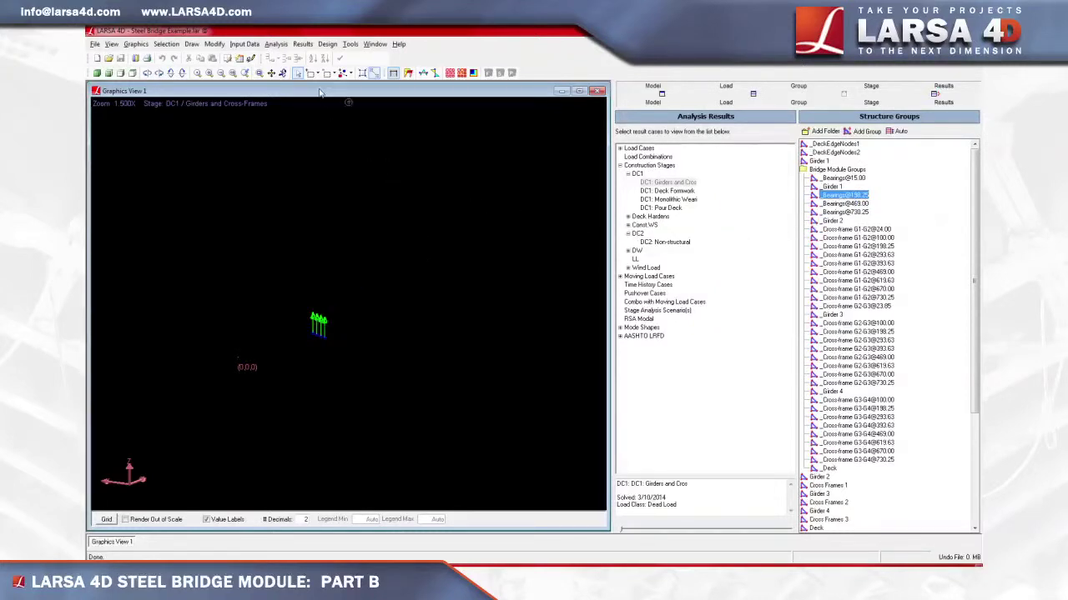
Review the joint reactions spreadsheet for the selected bearings, and close it
click(303, 43)
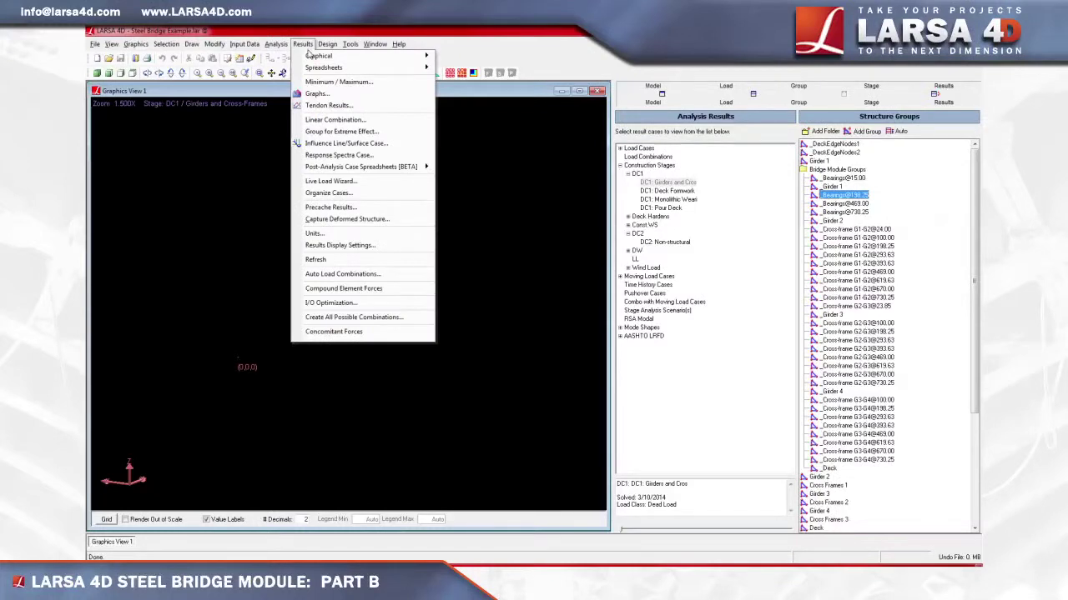
mouse_move(409, 72)
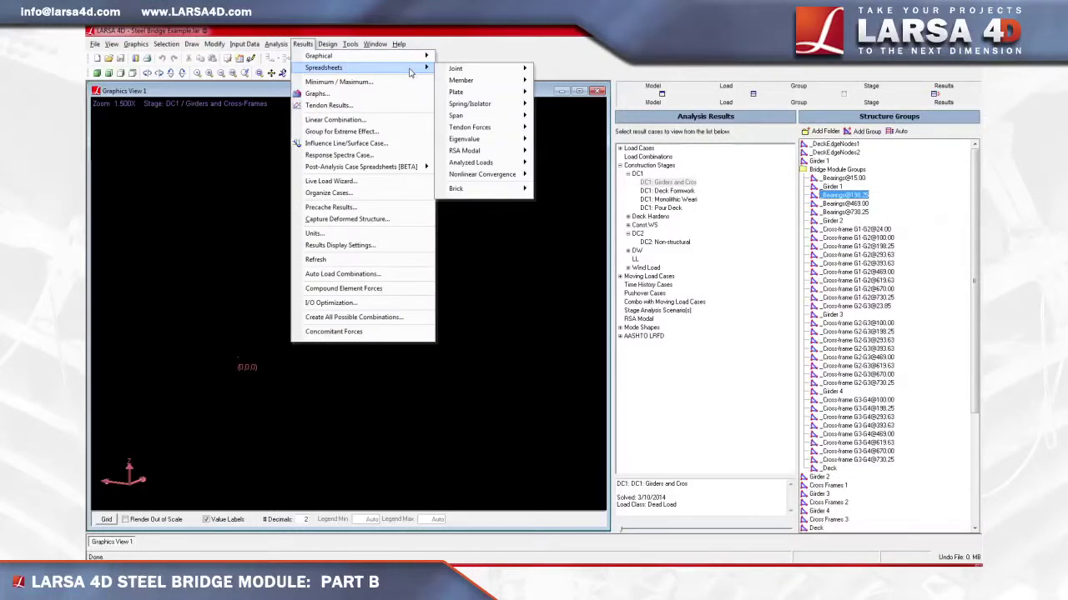
mouse_move(496, 74)
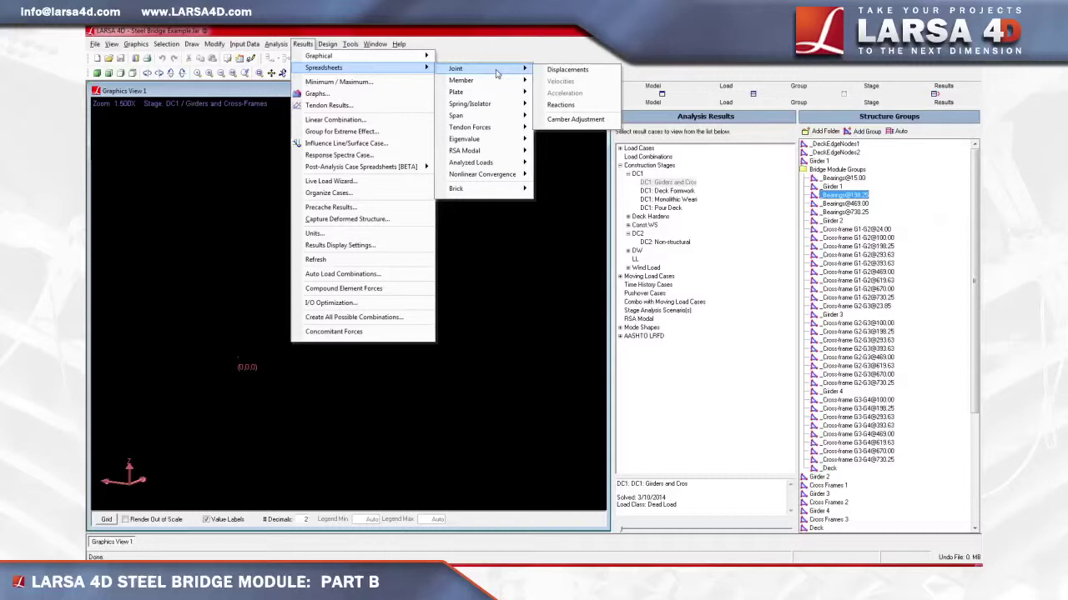
click(588, 105)
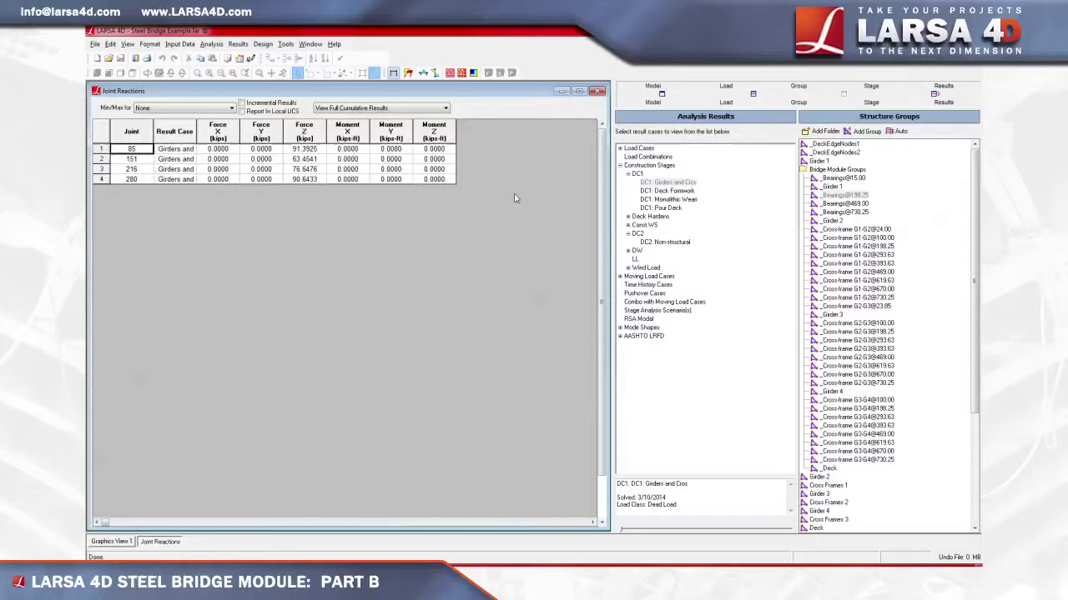
click(597, 91)
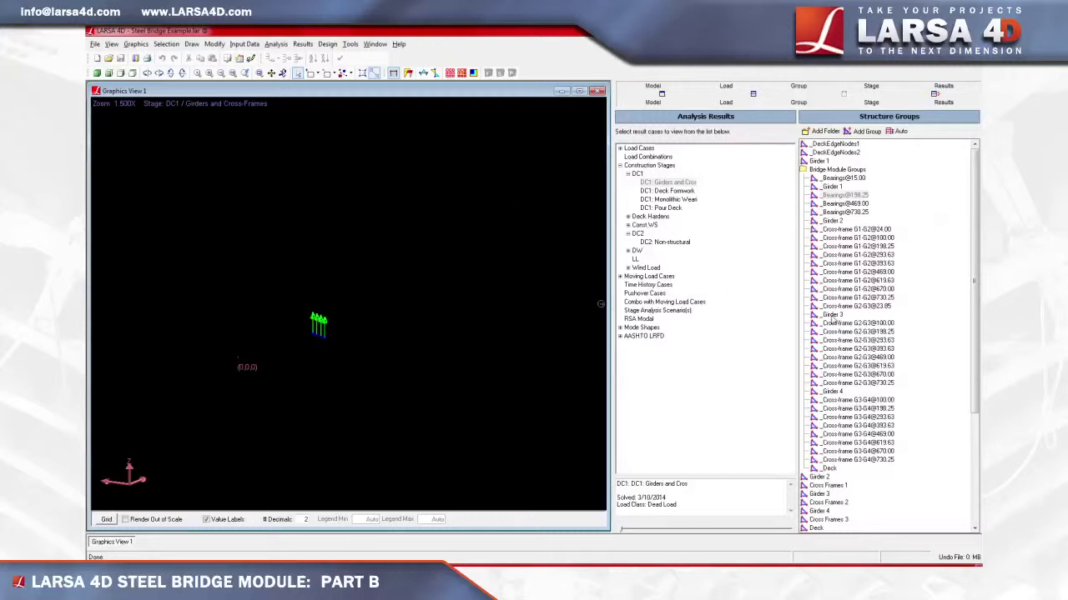
Select only the _Girder 3 bridge module group and choose the DC1: Pour Deck stage result
right_click(831, 315)
click(853, 324)
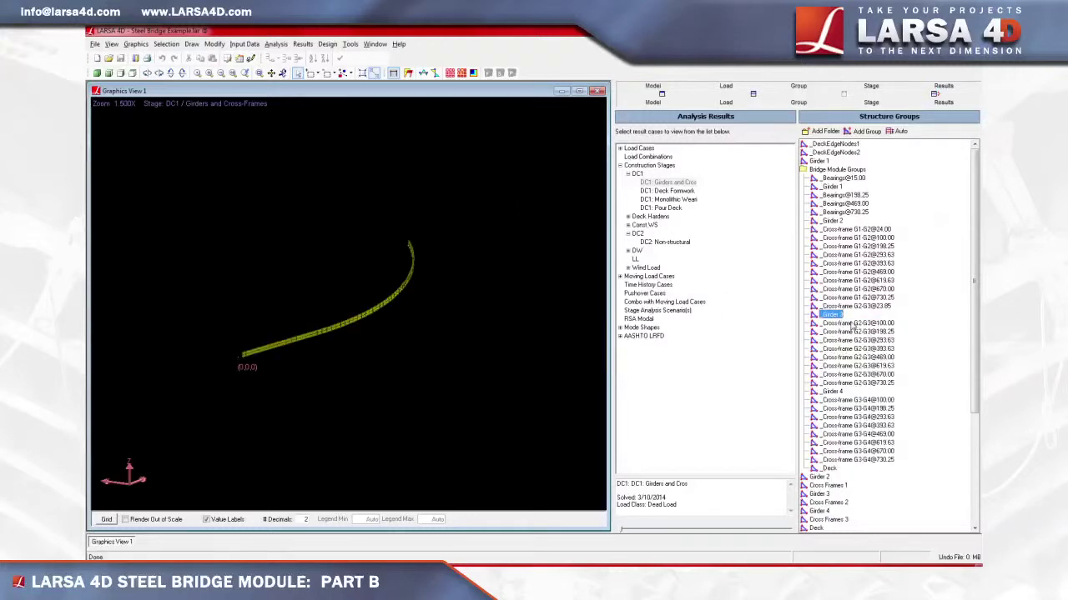
click(667, 208)
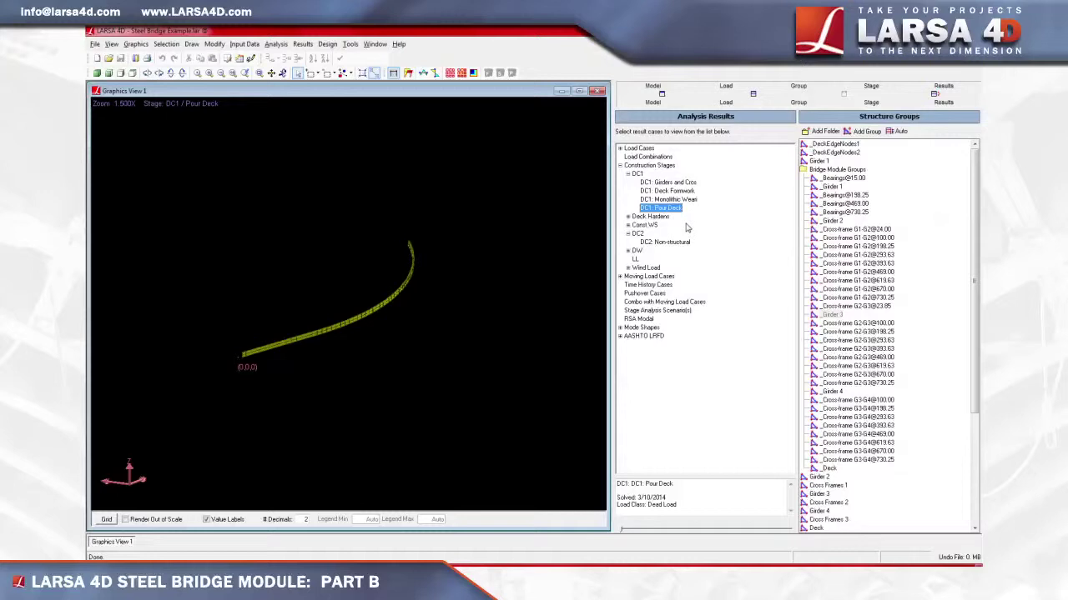
Display the member forces of the selected girder graphically as Moment Mz
click(304, 45)
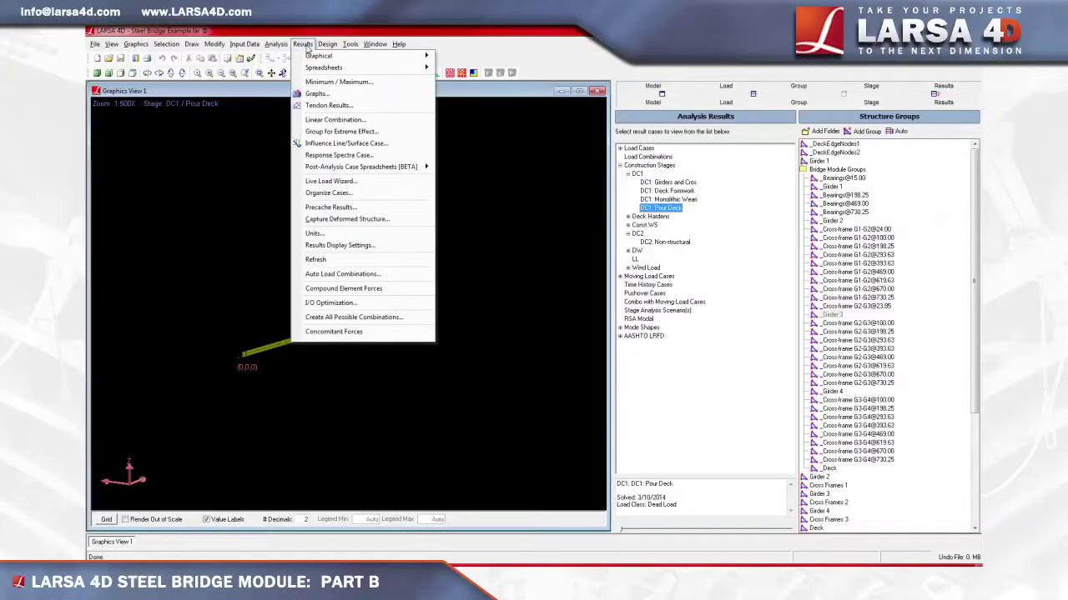
mouse_move(382, 61)
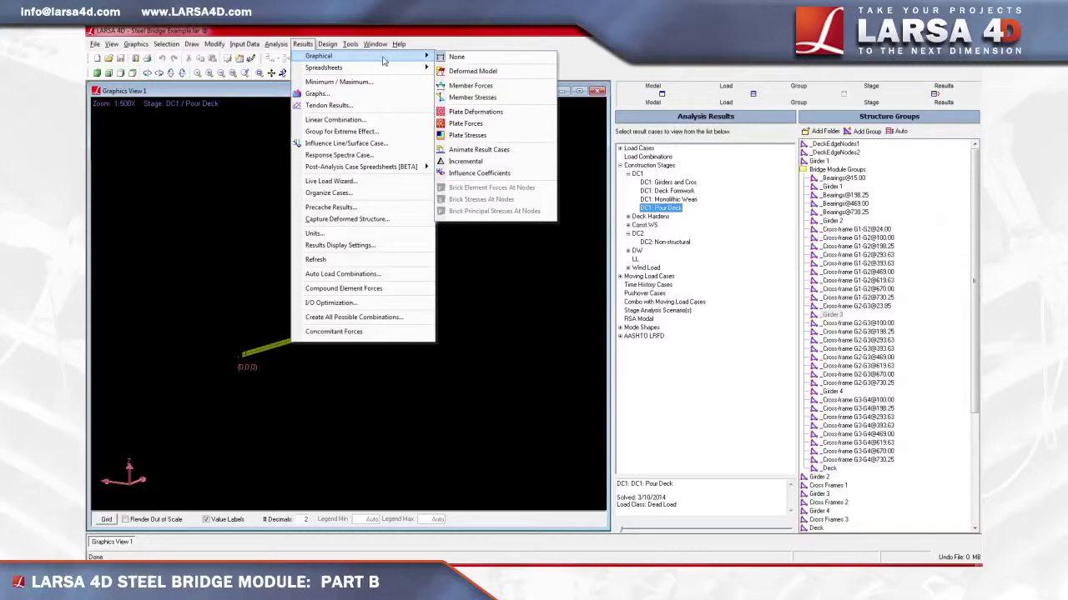
click(498, 88)
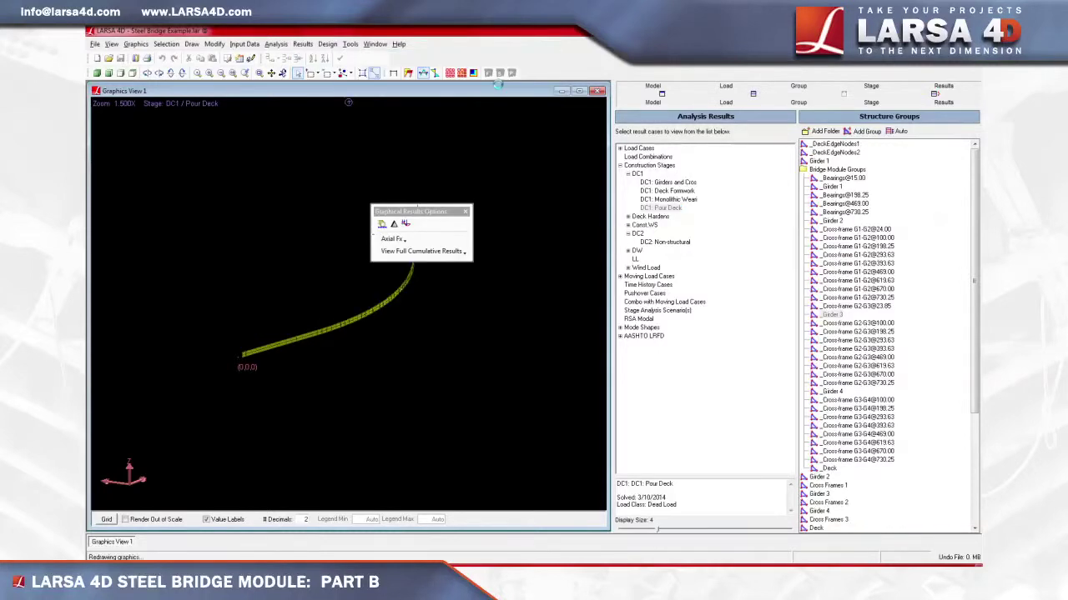
click(406, 240)
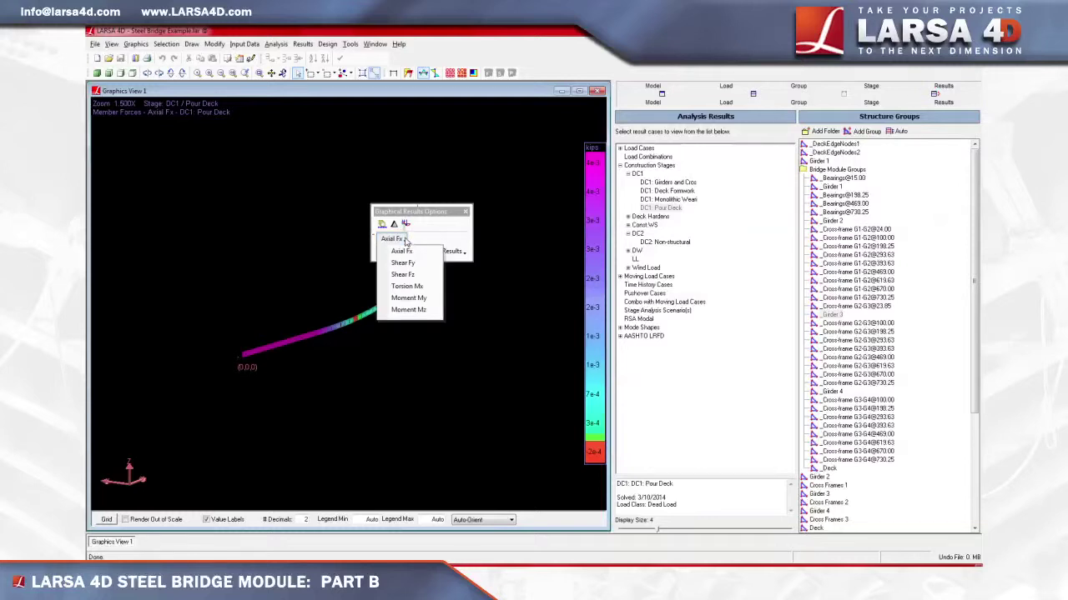
click(433, 310)
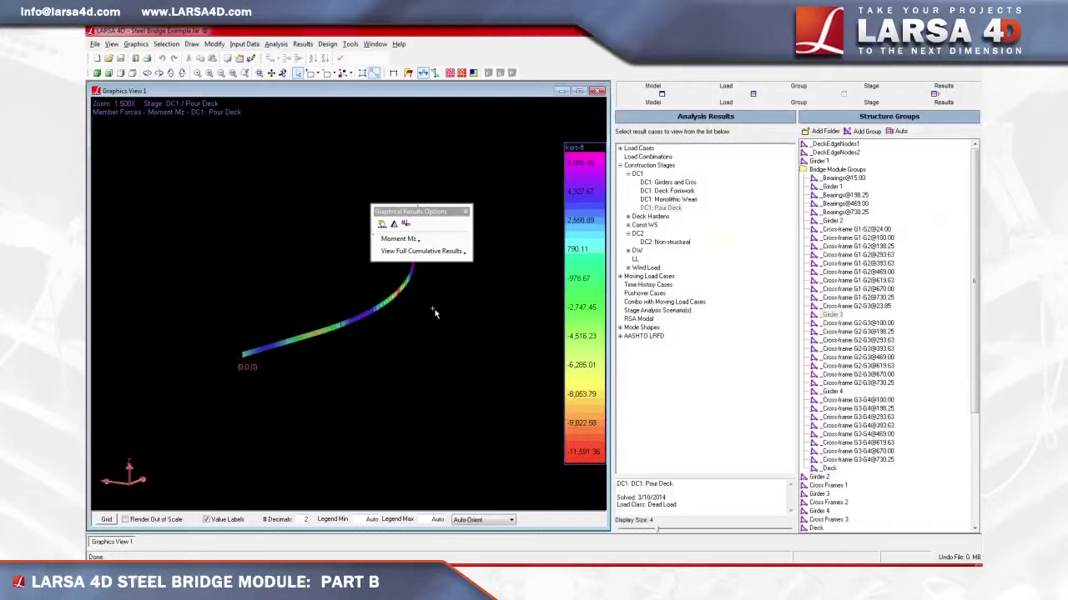
Switch the model view to simple rendering and move the graphical results options clear of the moment diagram
click(140, 46)
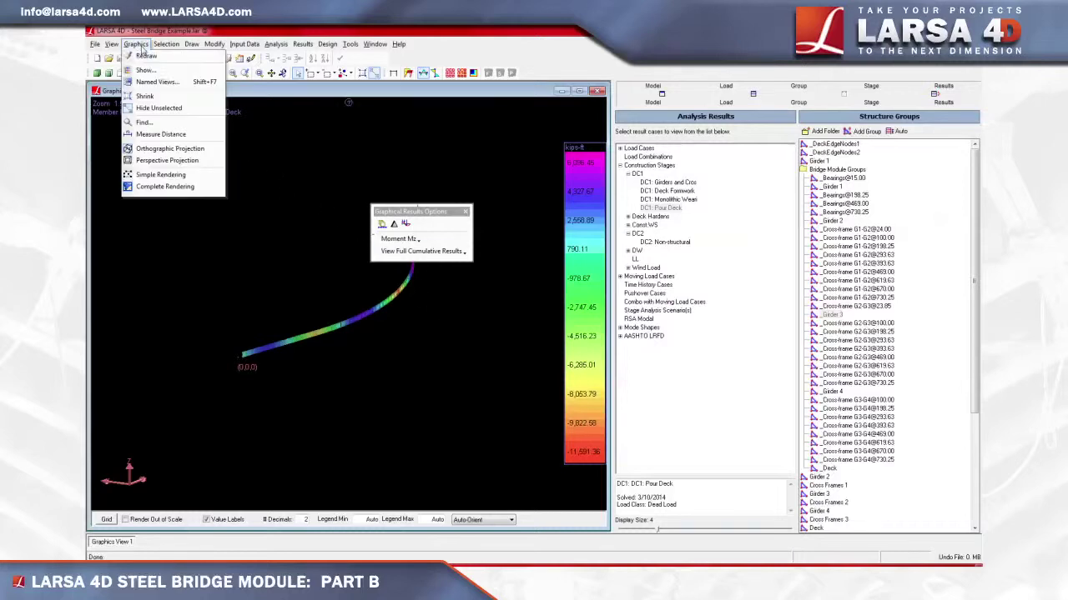
click(198, 176)
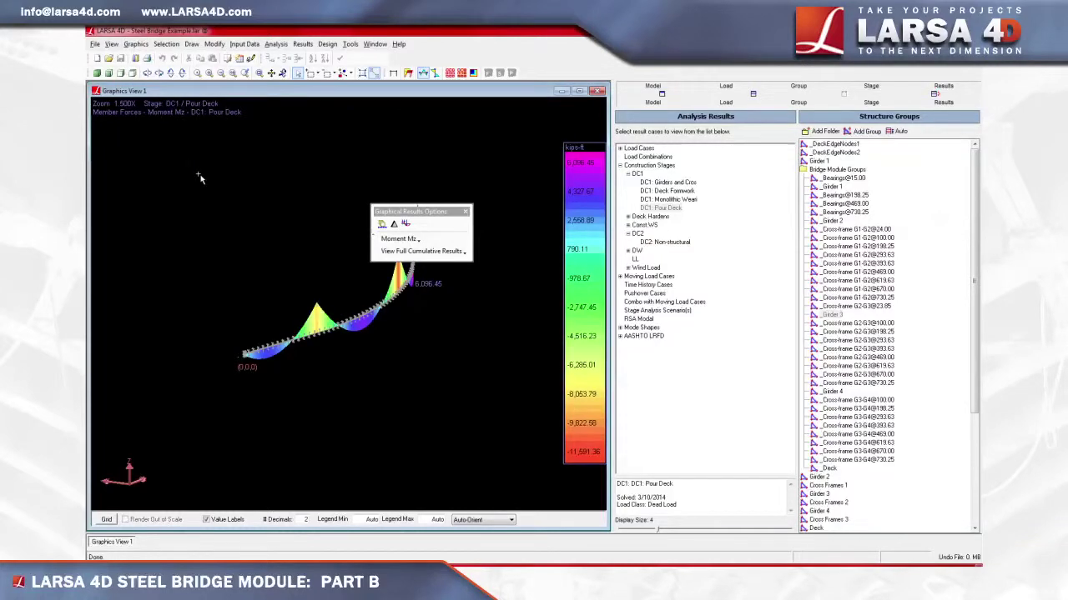
drag(406, 213, 446, 162)
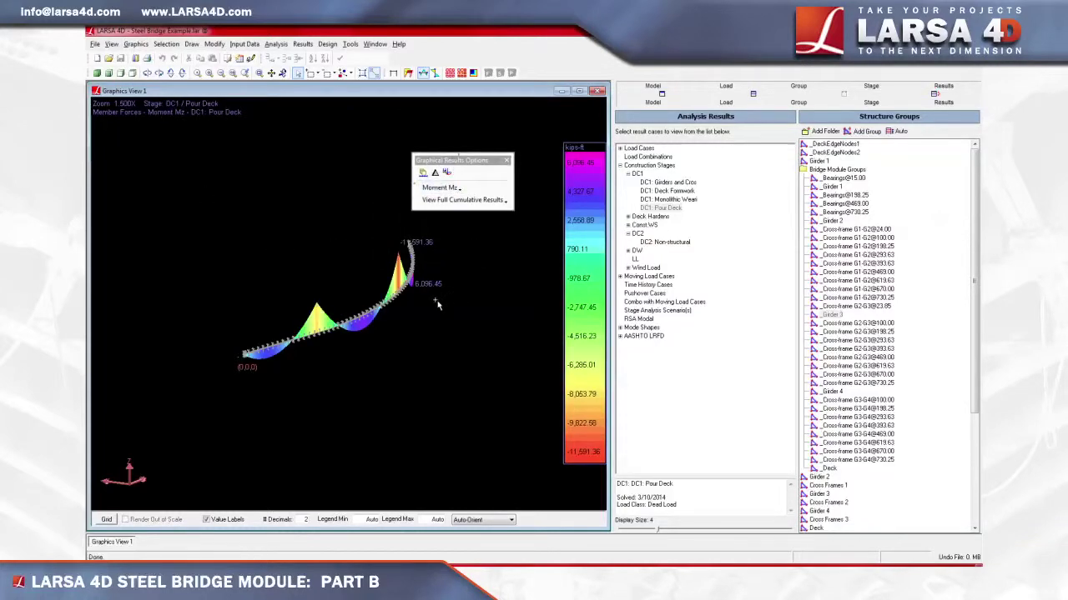